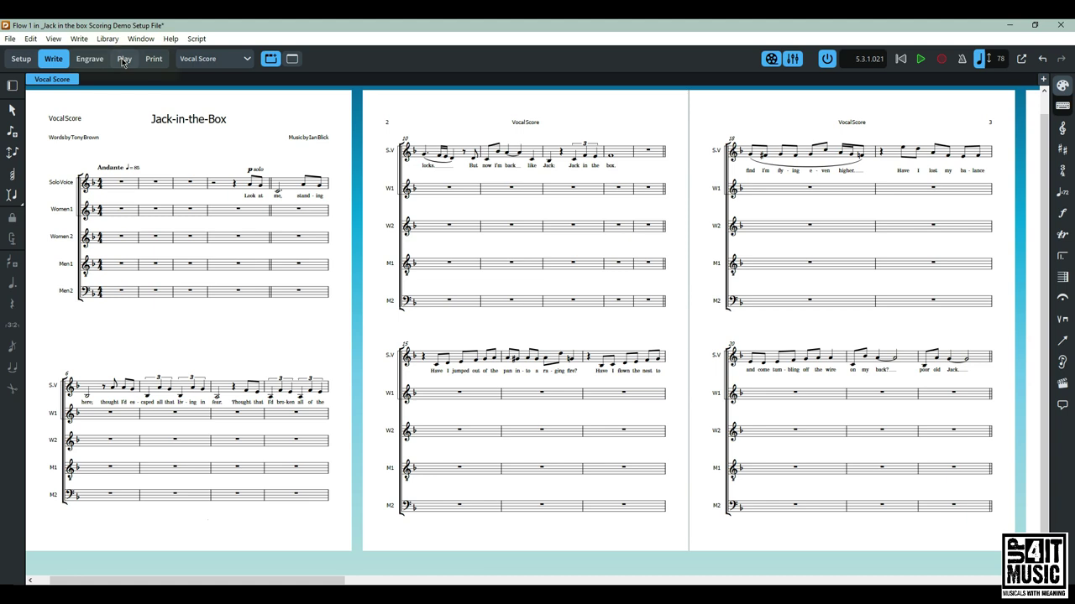
- Add a VST instrument for playback, load Emvoice One into it, and close its plug-in window
click(123, 60)
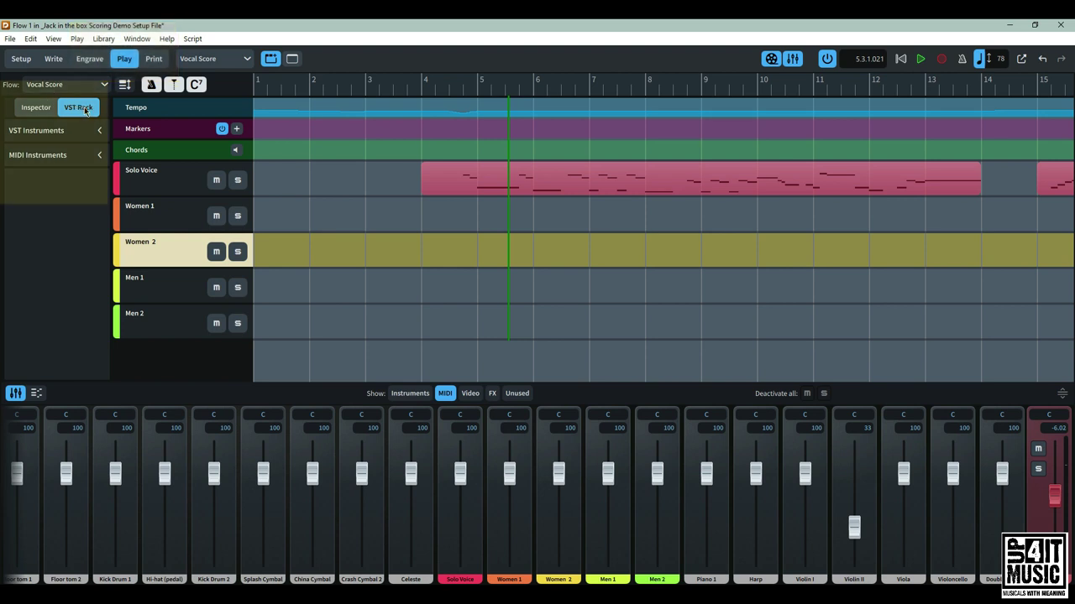
click(41, 133)
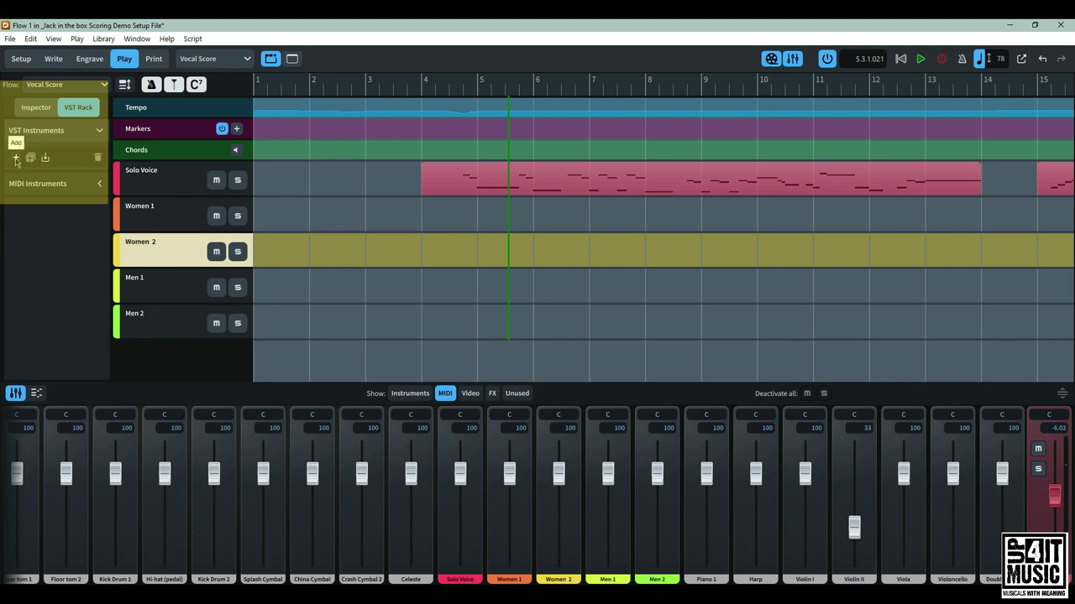
click(16, 158)
click(64, 172)
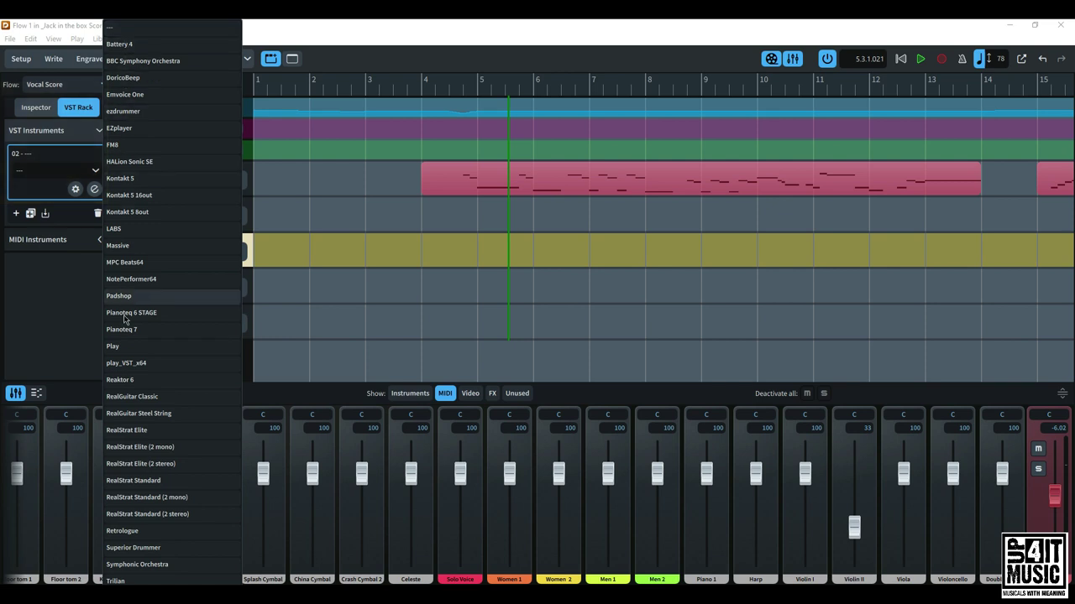
click(140, 94)
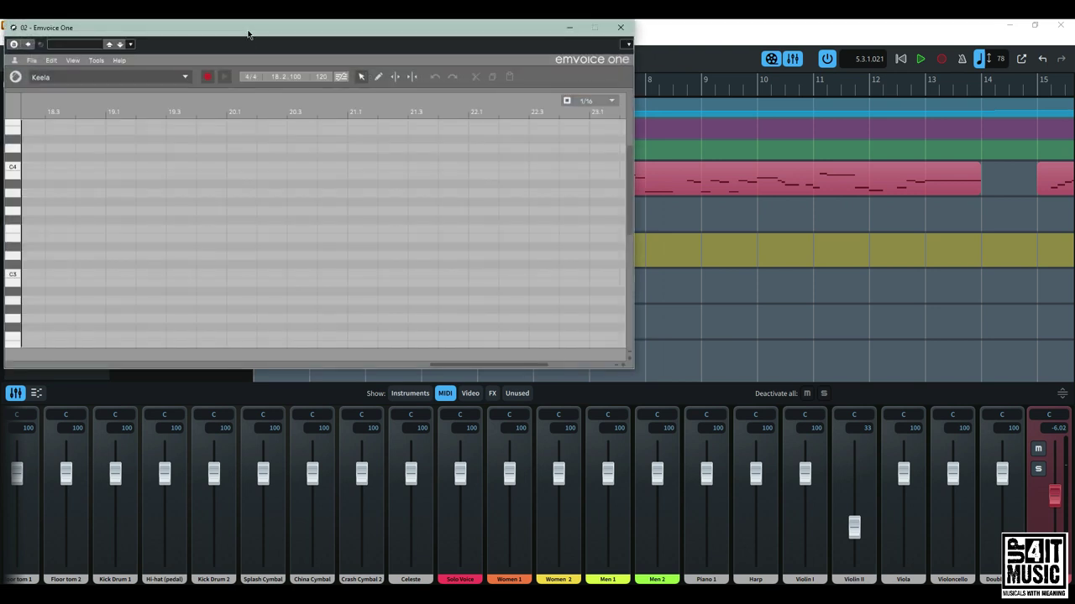
drag(252, 32, 588, 163)
click(933, 153)
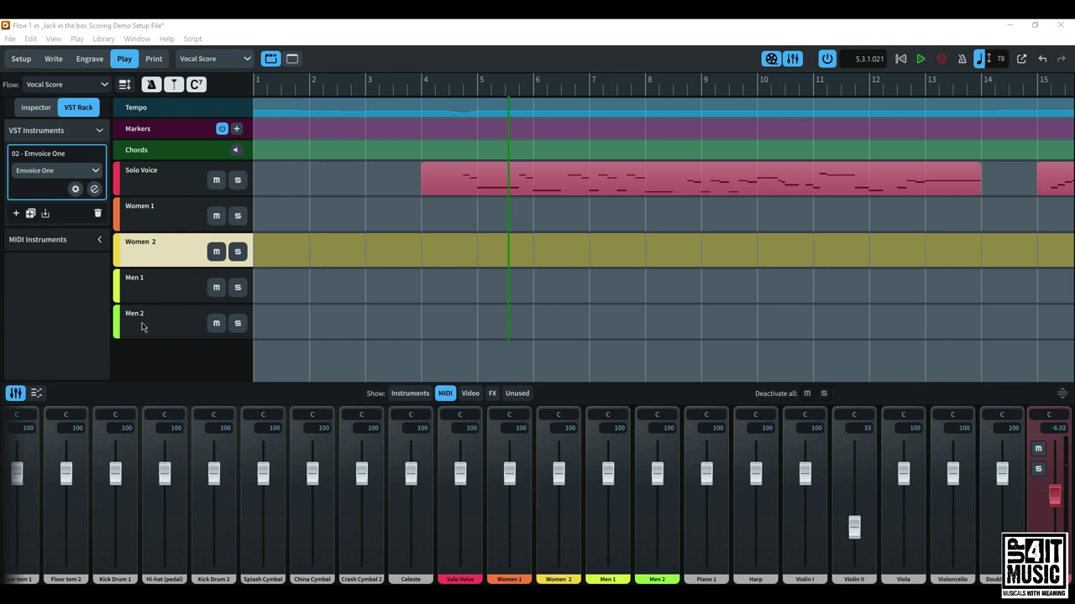
- Duplicate the Emvoice One instrument four times in the VST rack
click(30, 213)
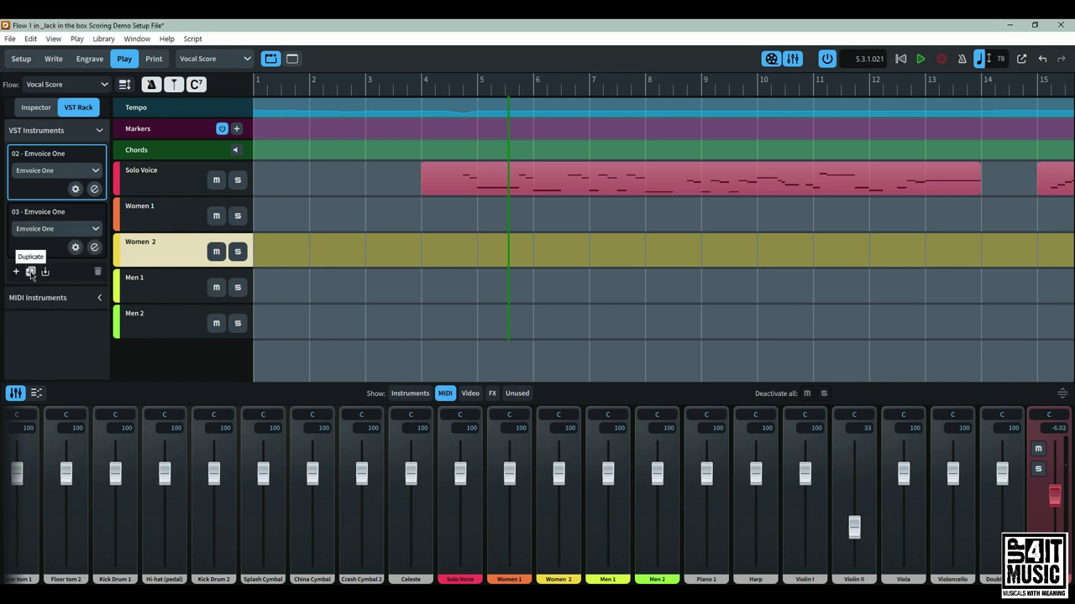
click(30, 272)
click(31, 330)
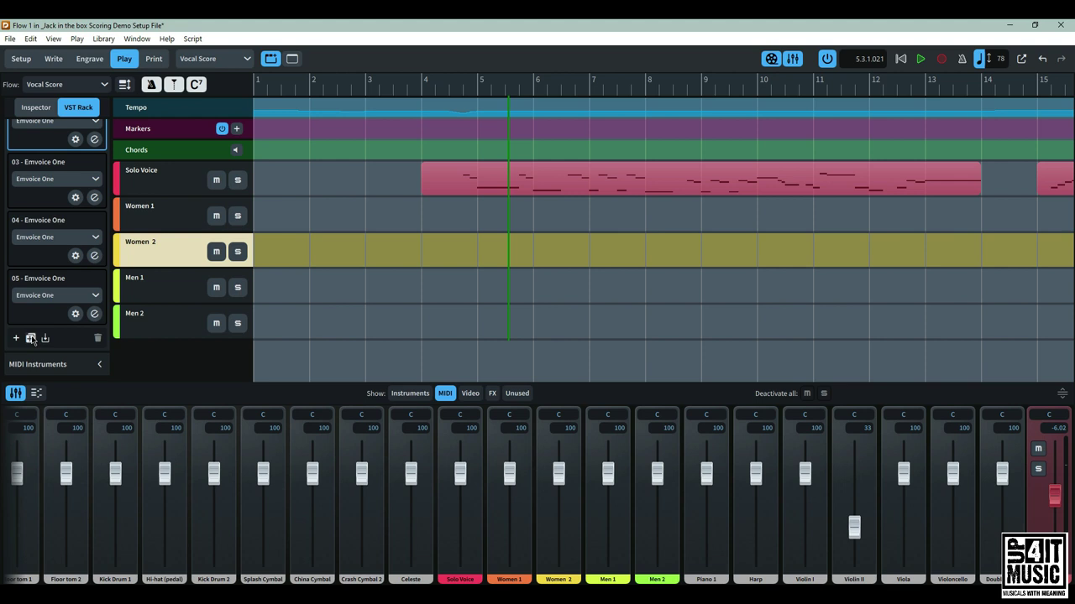
click(31, 339)
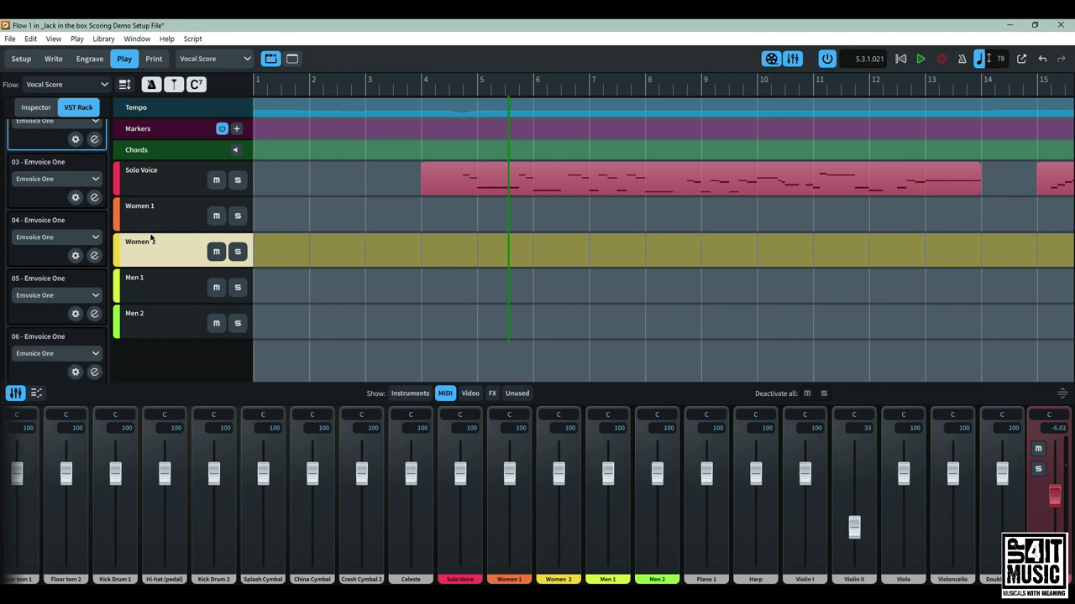
- Rename the five Emvoice One endpoints as Solo Voice, Women 1, Women 2, Men 1 and Men 2
click(152, 177)
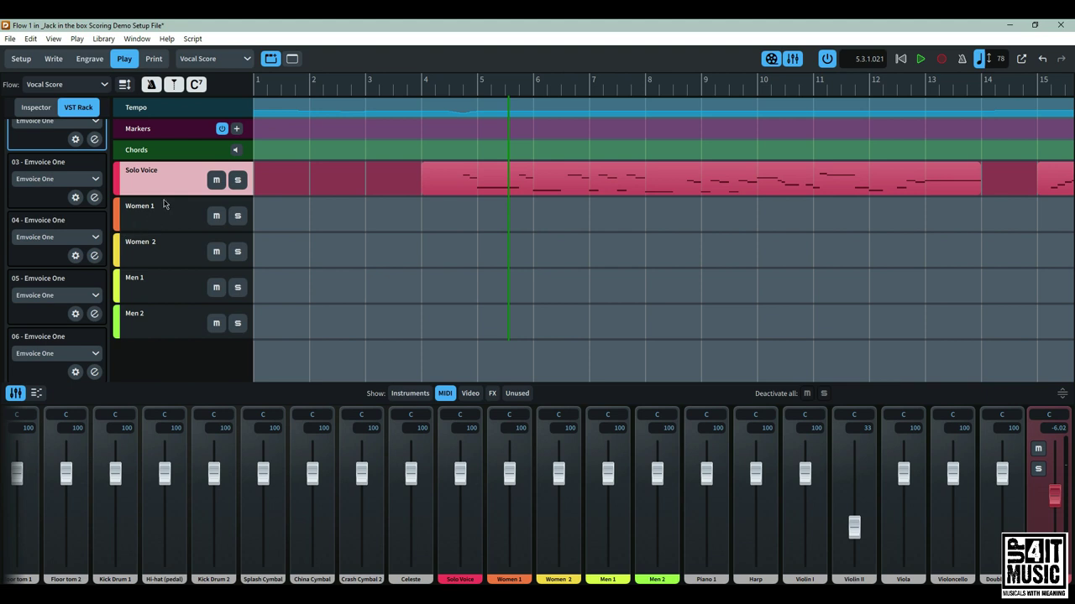
scroll(57, 199, up, 2)
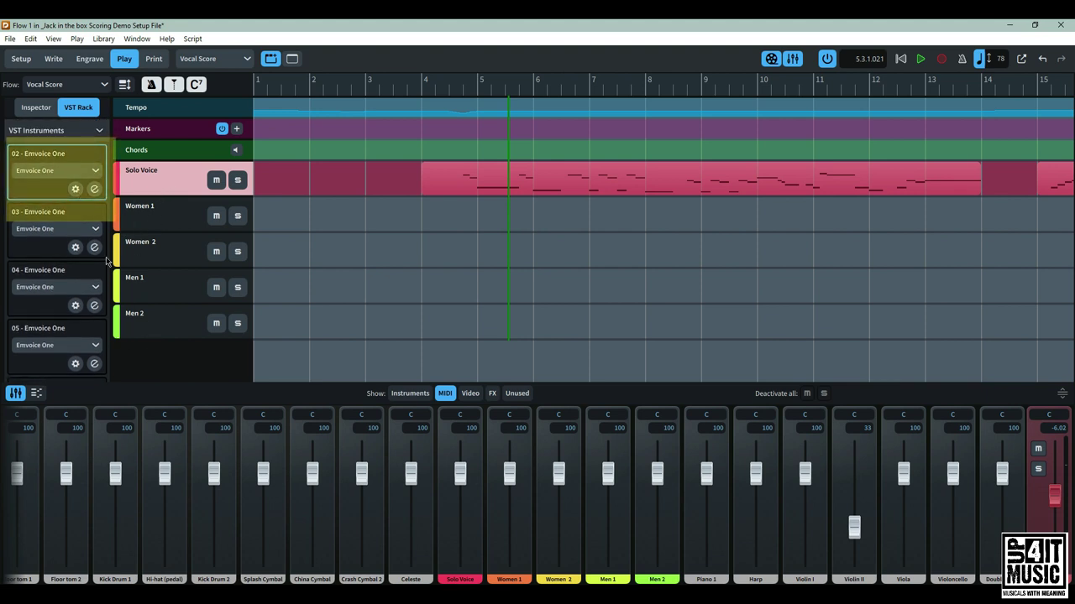
click(76, 189)
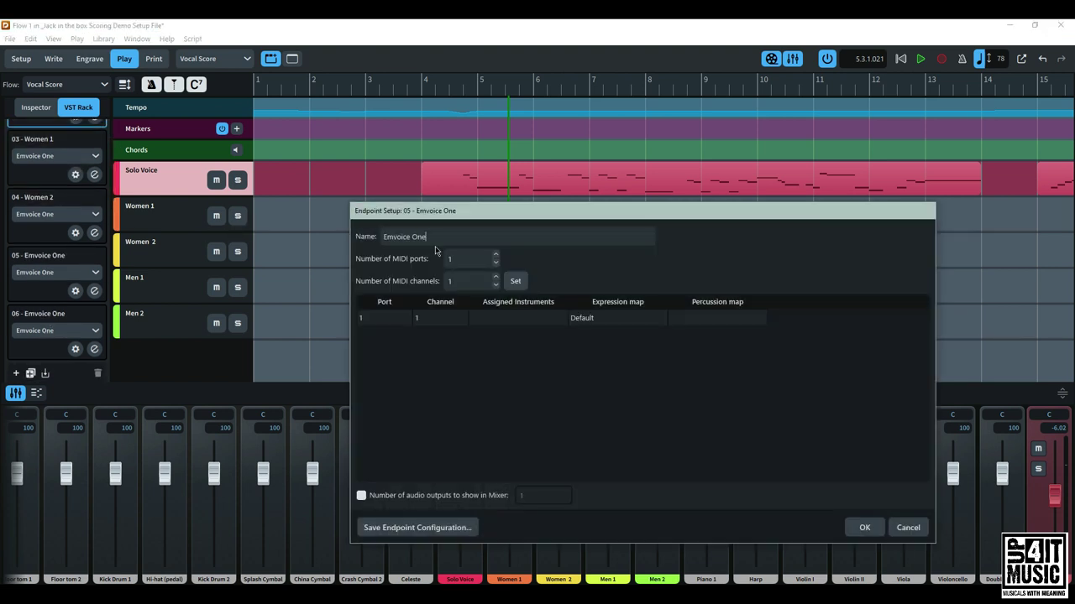
text(Men 1)
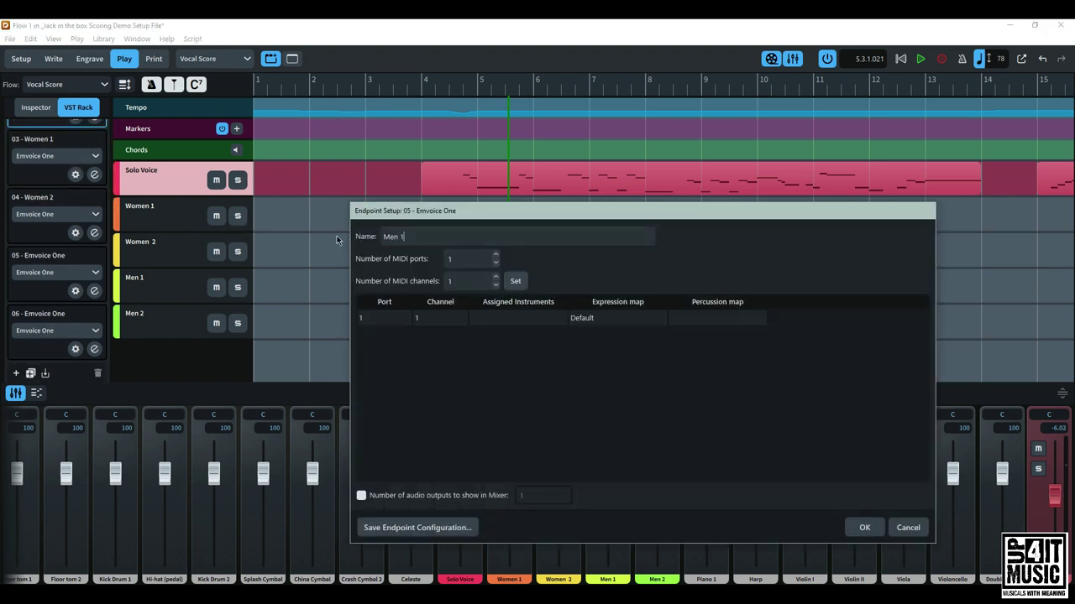
key(Return)
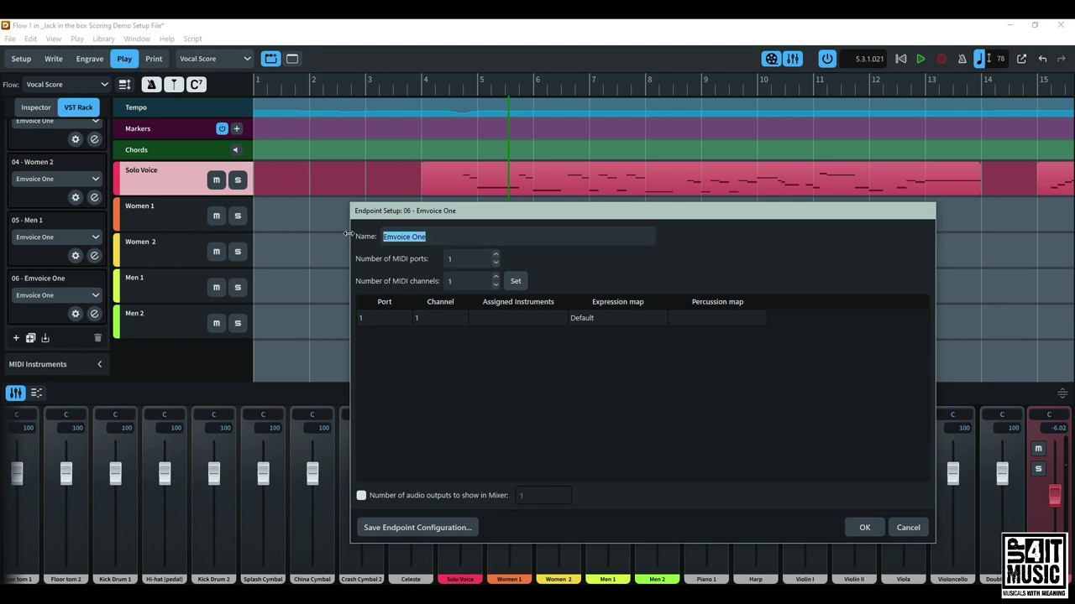
text(Men 2)
key(Return)
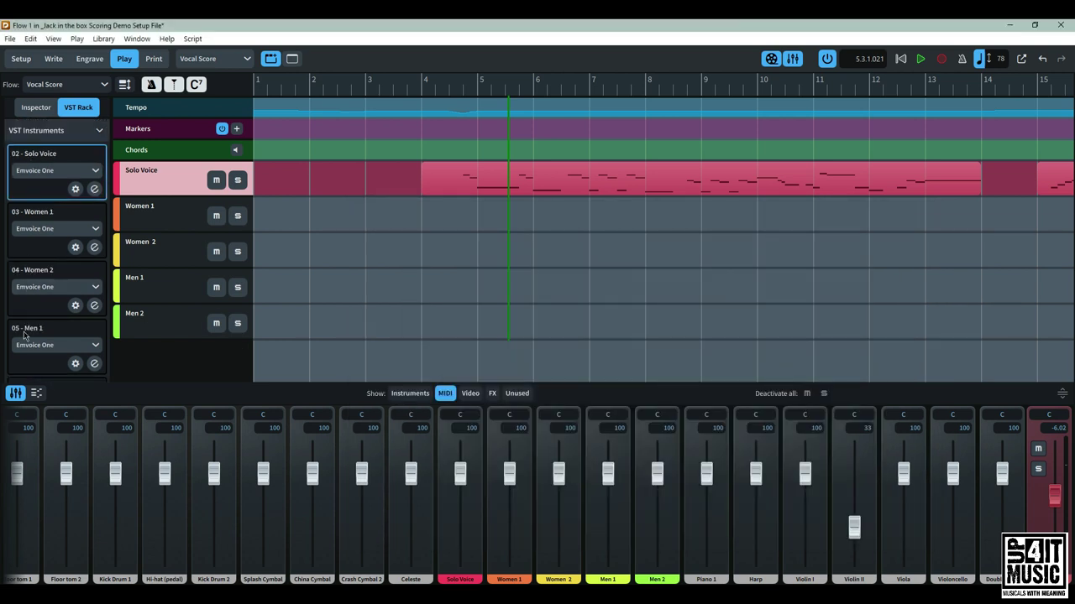
- Route the Solo Voice, Women 1 and Women 2 tracks to the Emvoice One instances of the same names
click(36, 107)
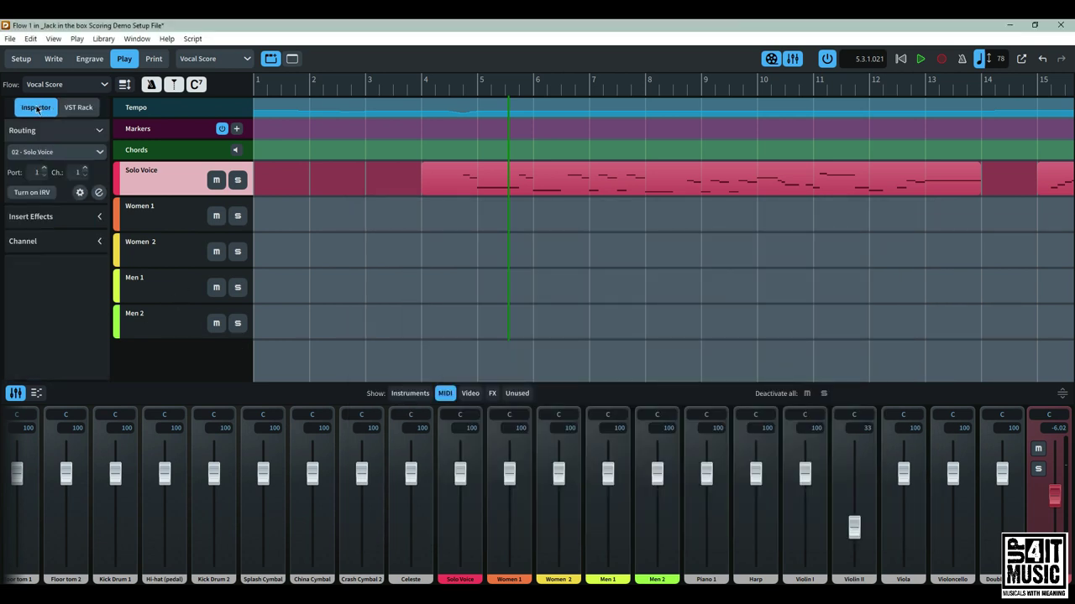
click(75, 152)
click(183, 217)
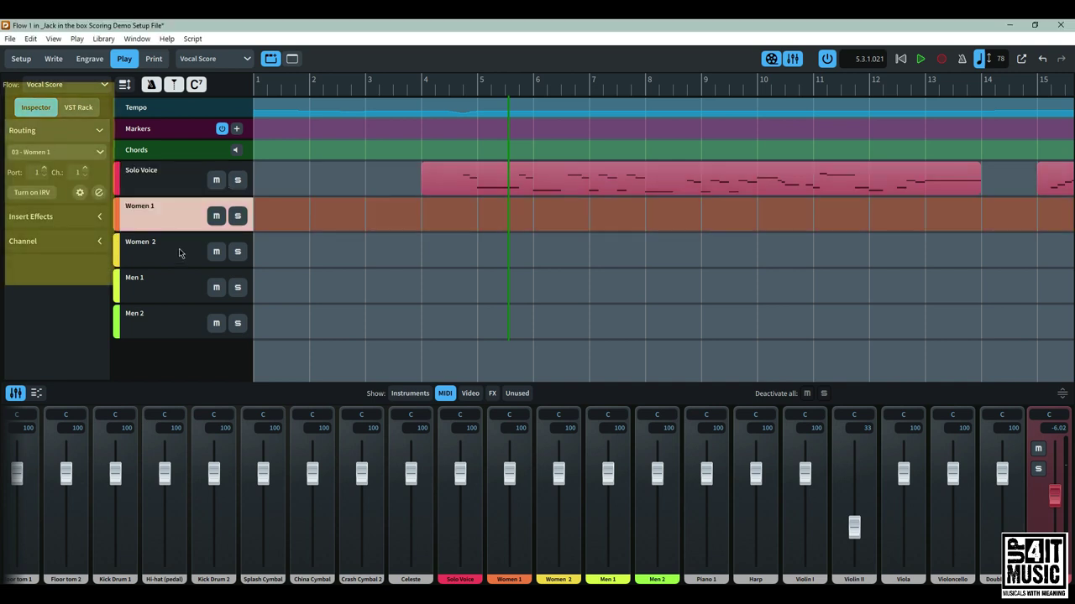
click(179, 252)
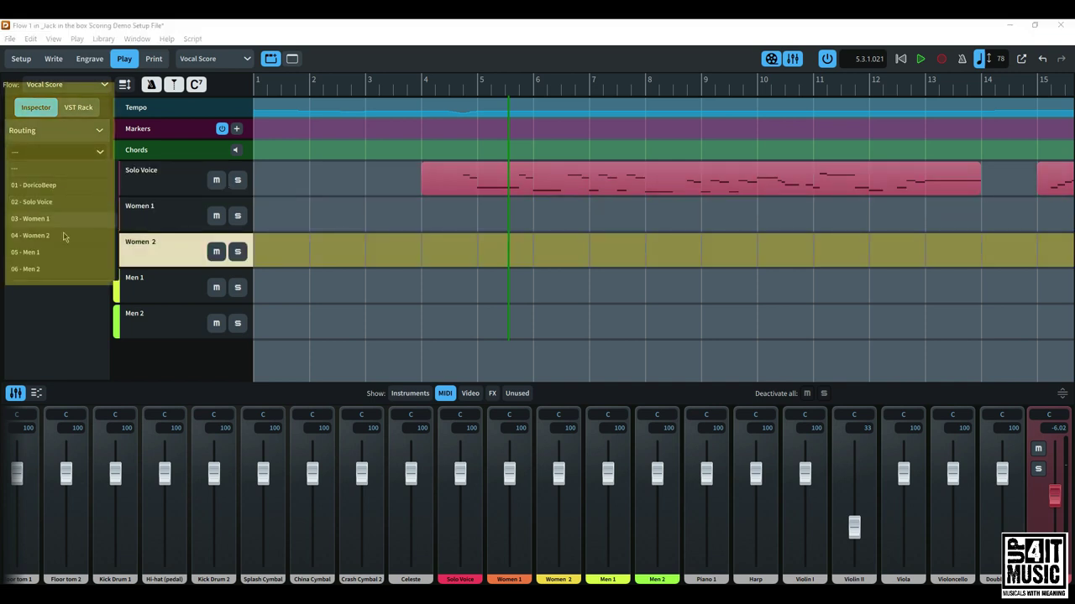
- Route the Men 1 track to 05 - Men 1 and the Men 2 track to 06 - Men 2
click(173, 288)
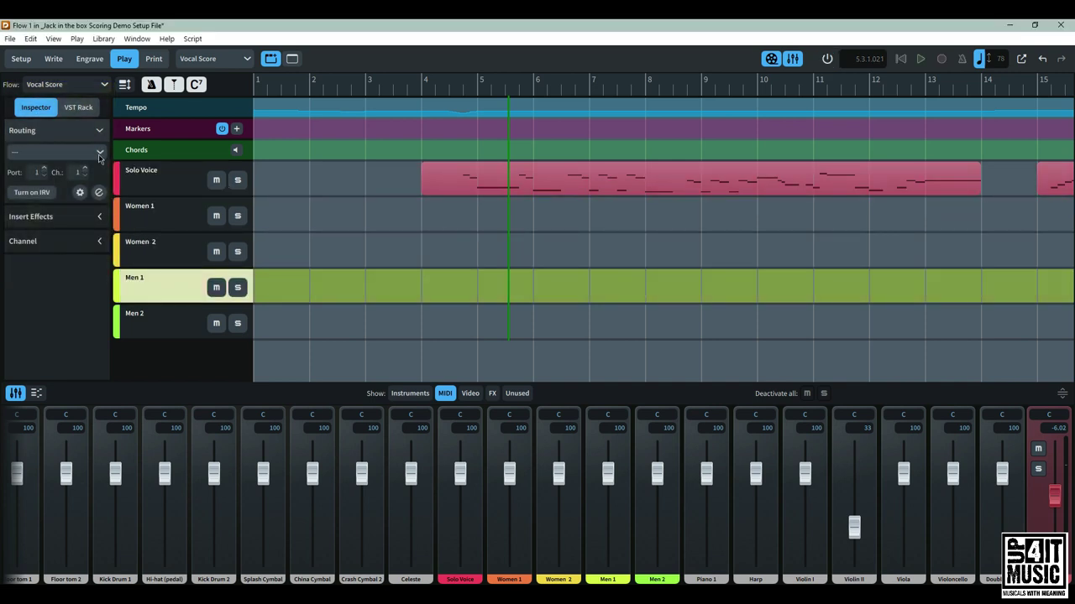
click(56, 152)
click(66, 252)
click(155, 326)
click(56, 152)
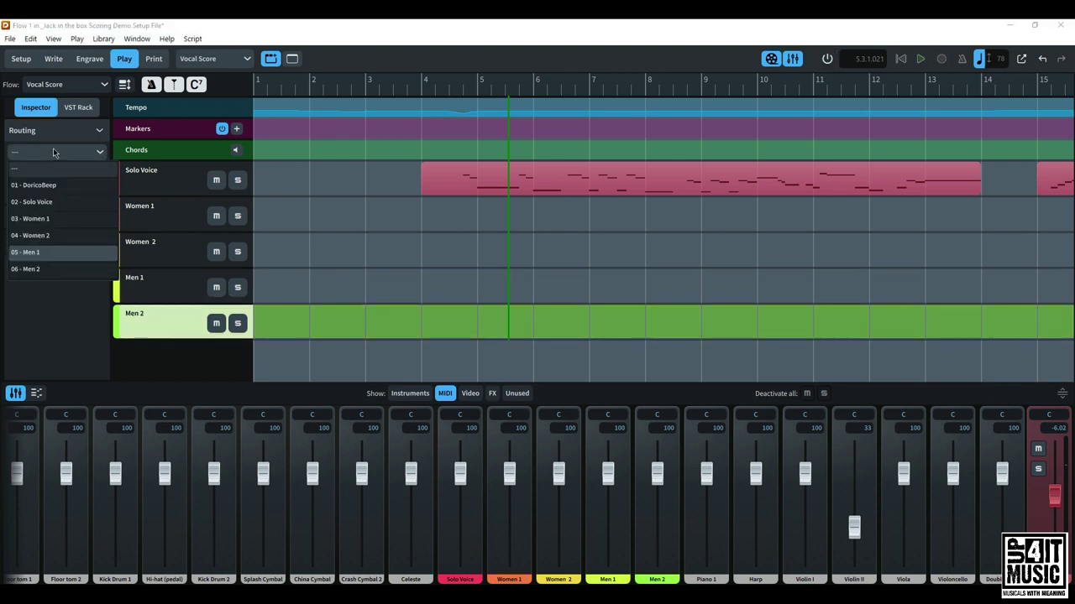
click(56, 276)
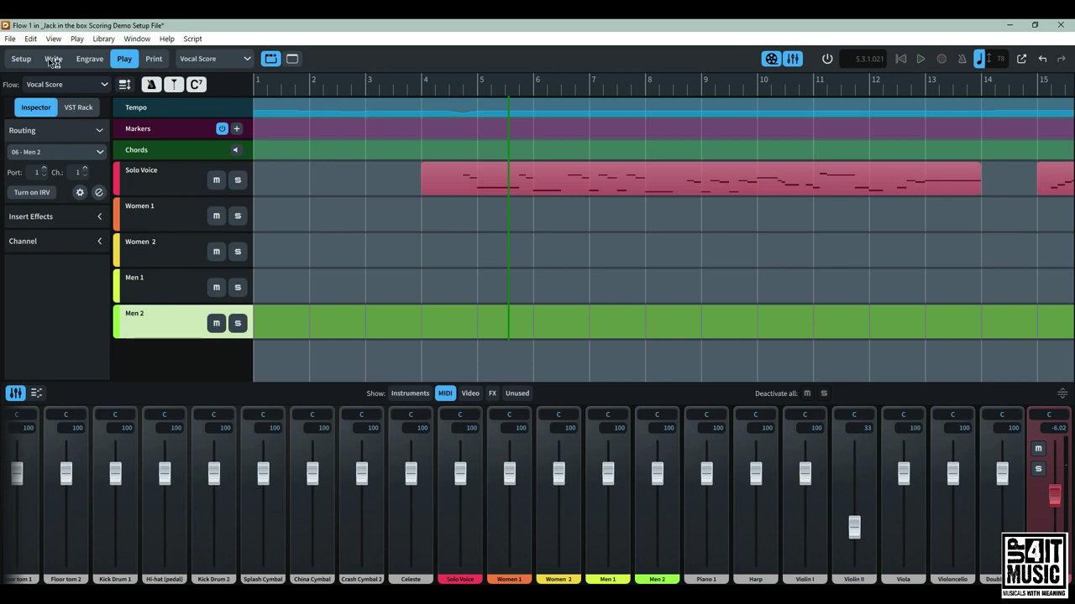
click(100, 131)
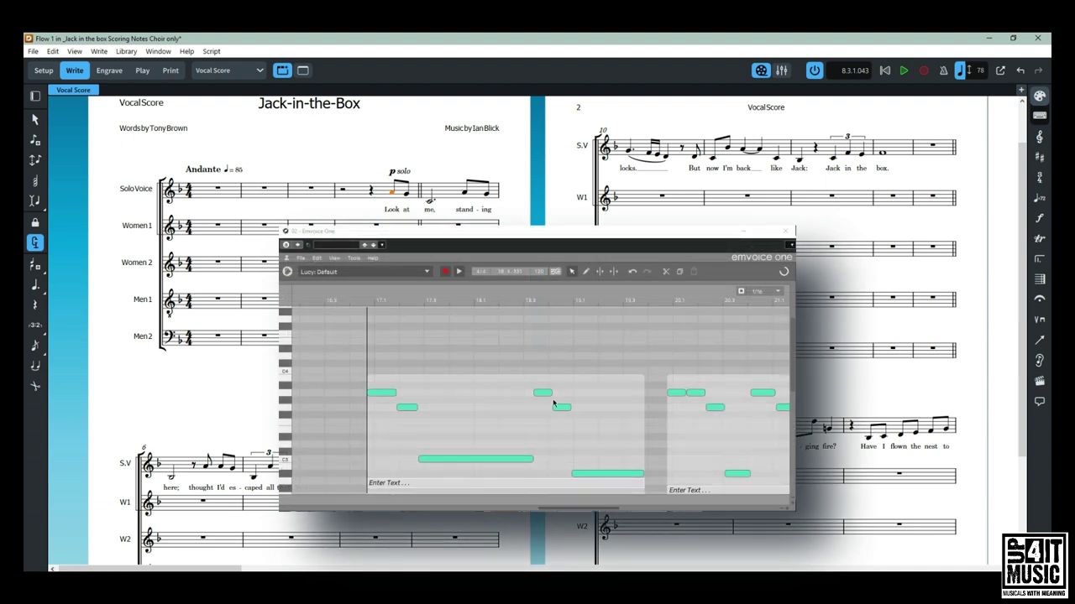
- Go to the lyric text below the first recorded phrases in Emvoice One and play the solo line
scroll(554, 404, down, 2)
click(402, 426)
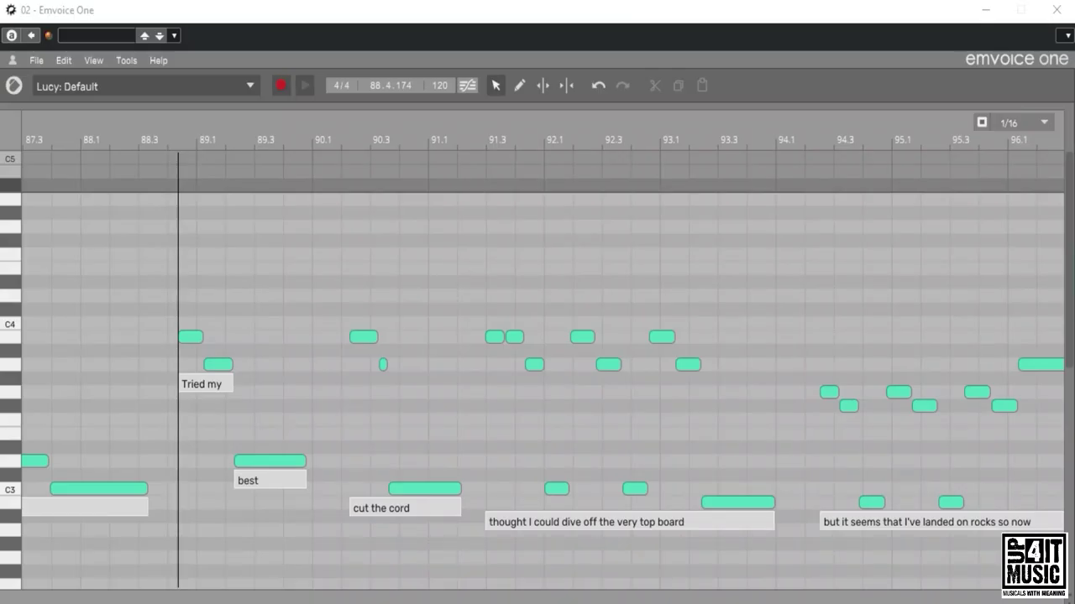
key(space)
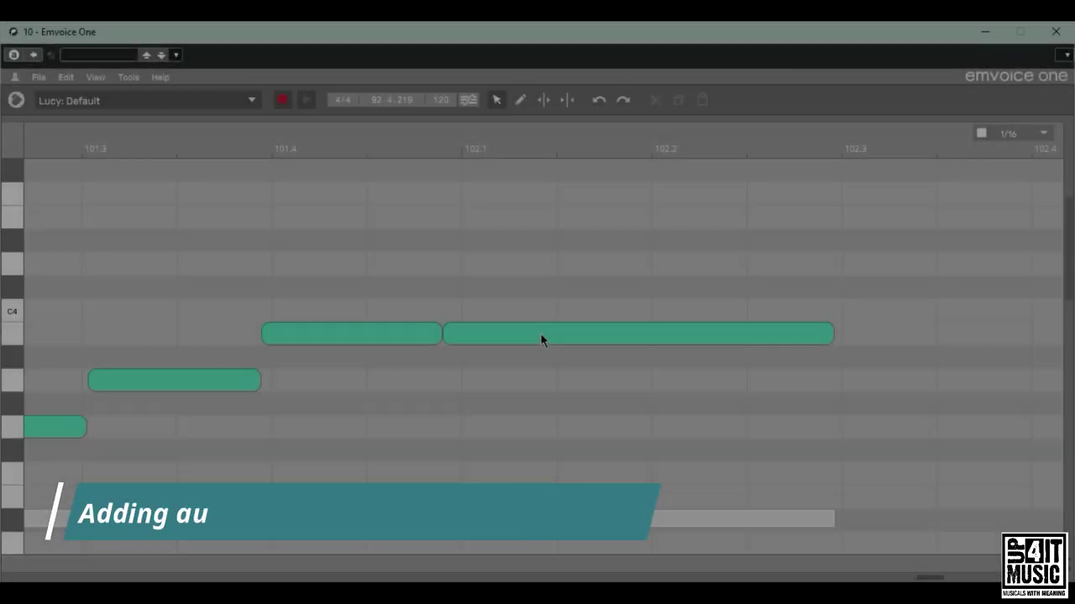
- Pencil a row of short C4 segments over the long final note between 102.1 and 102.3 to create vibrato
click(542, 334)
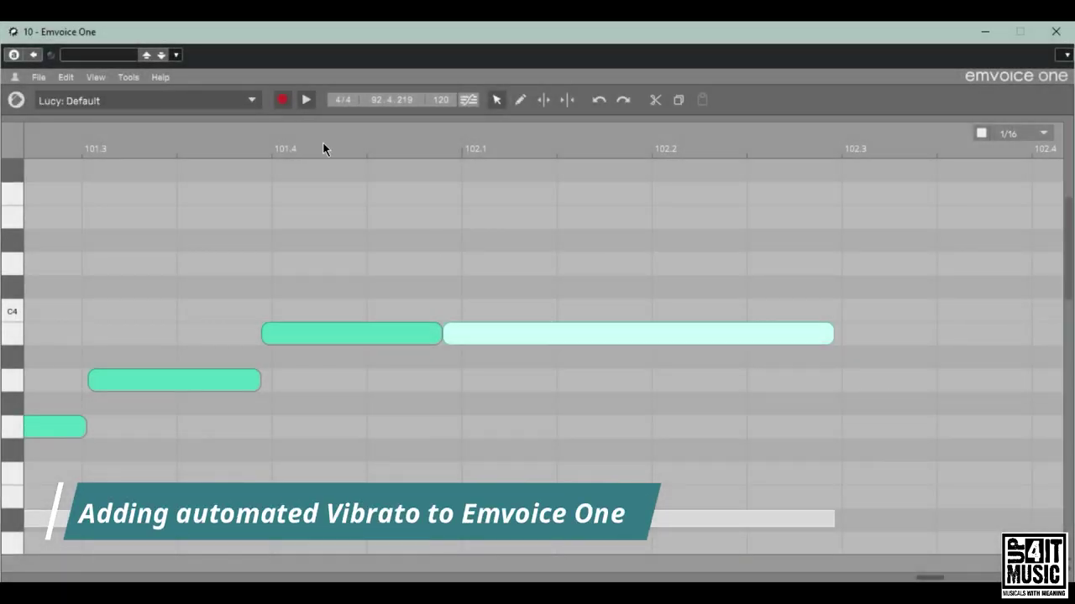
key(2)
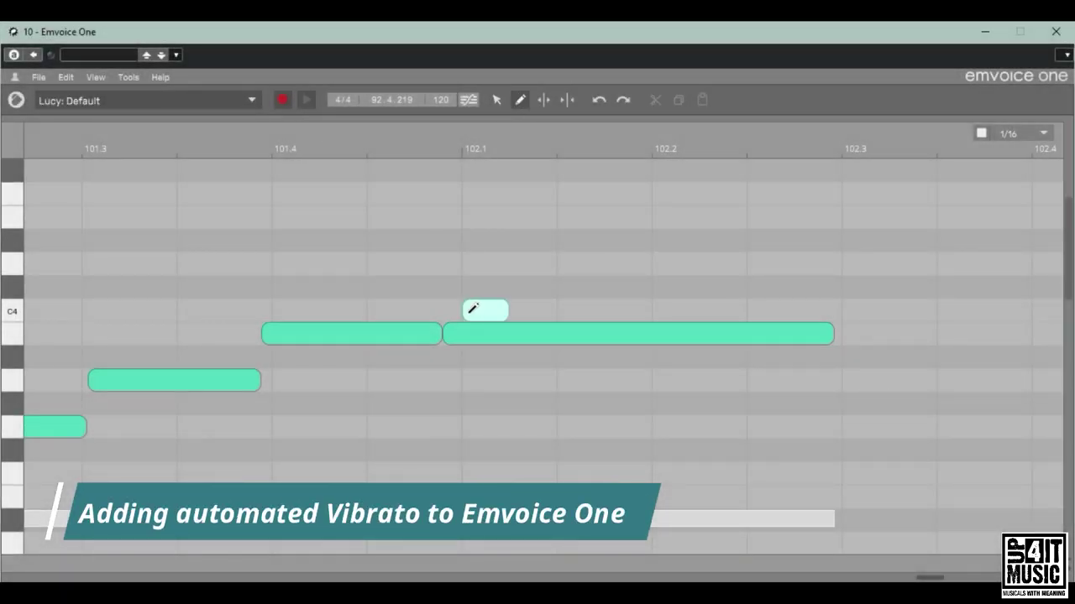
click(474, 311)
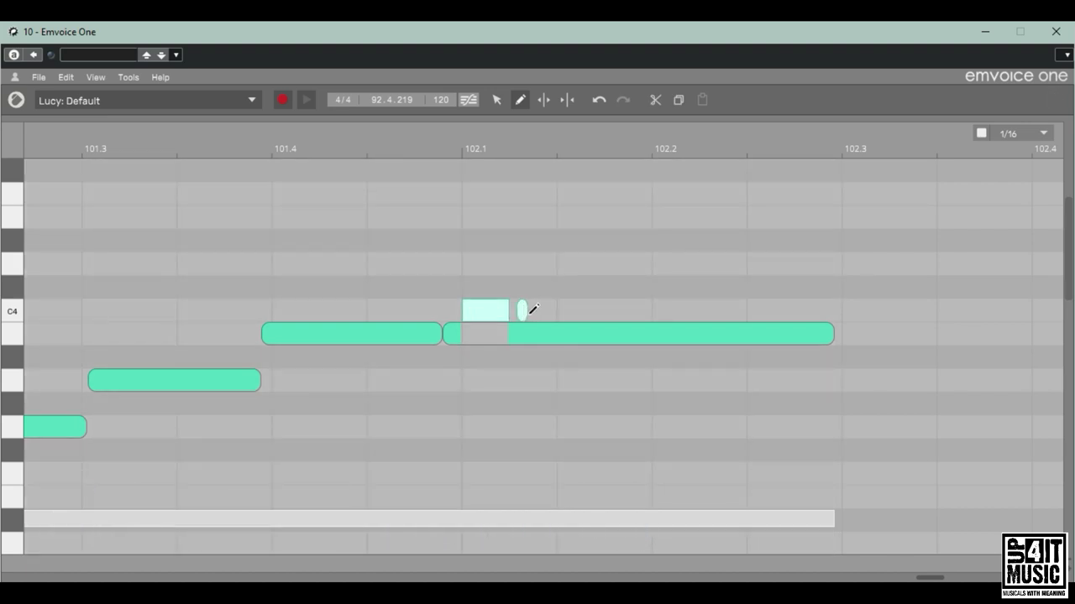
click(532, 310)
click(575, 311)
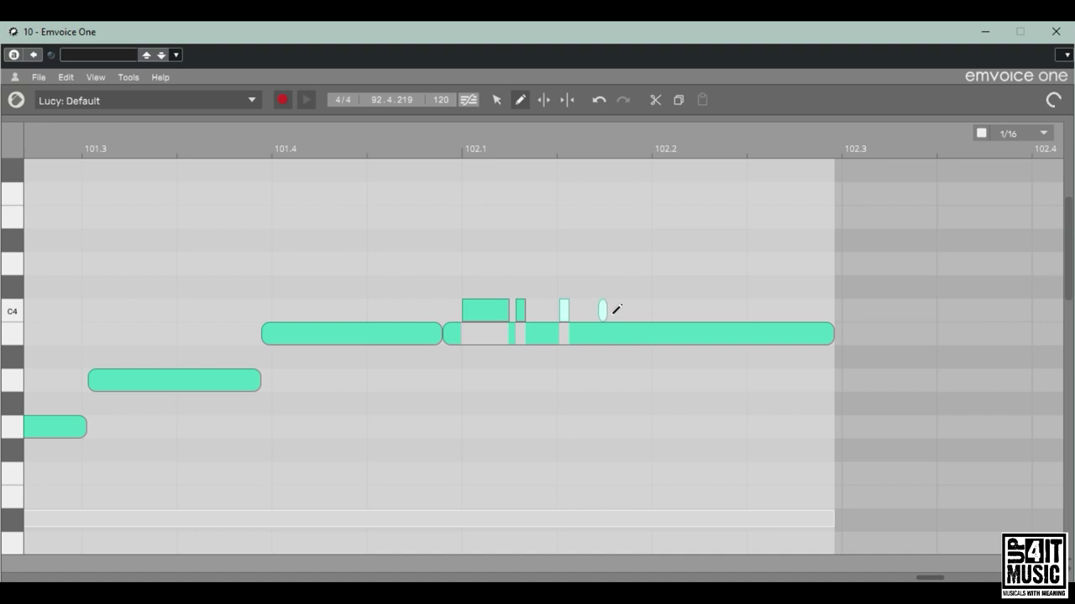
click(648, 312)
click(687, 311)
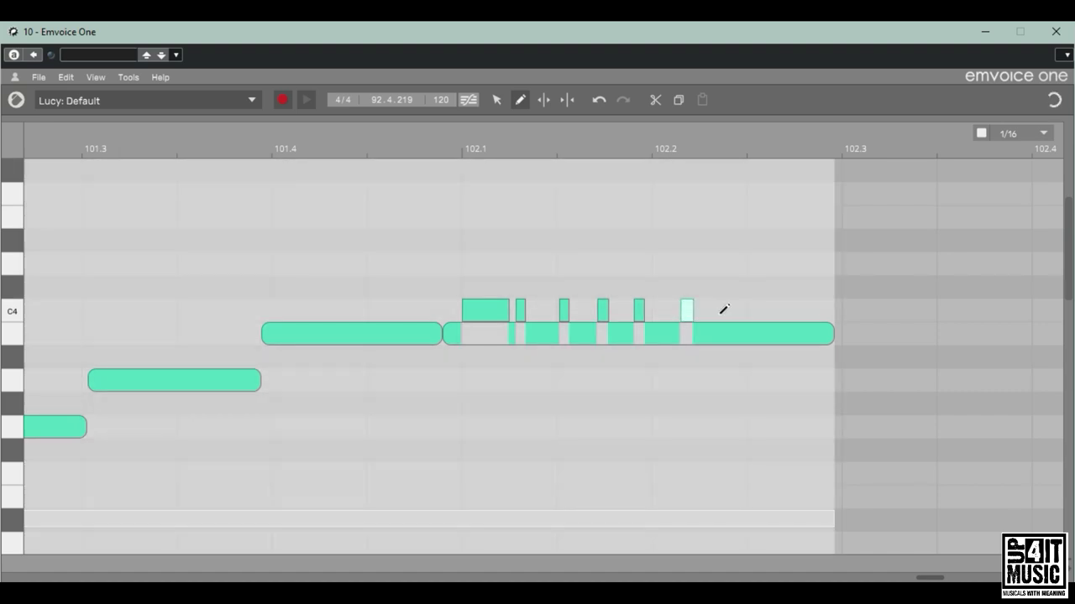
click(721, 311)
click(752, 310)
click(785, 310)
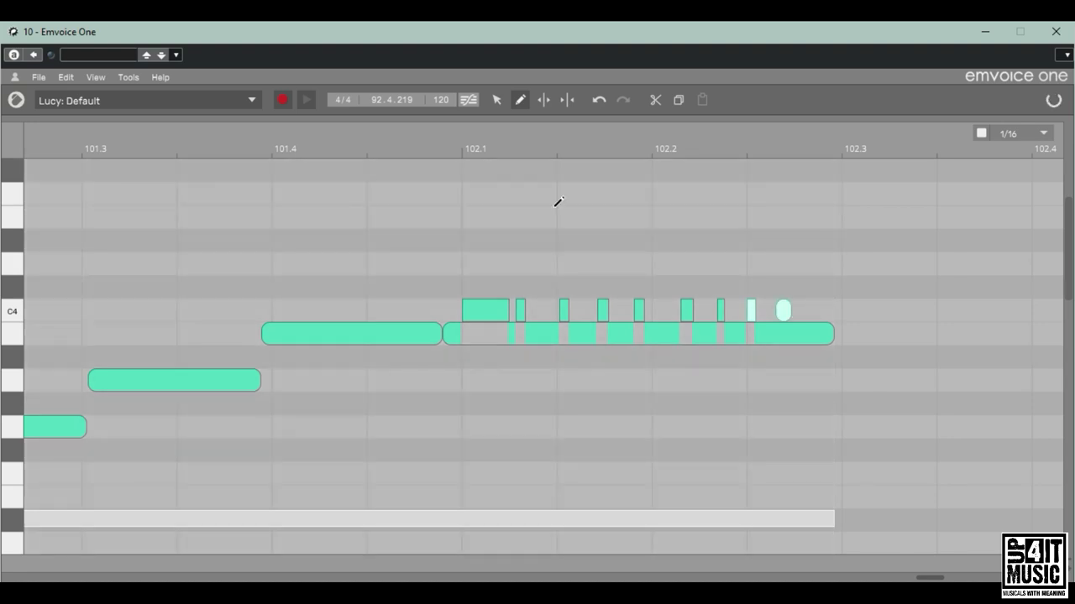
click(497, 100)
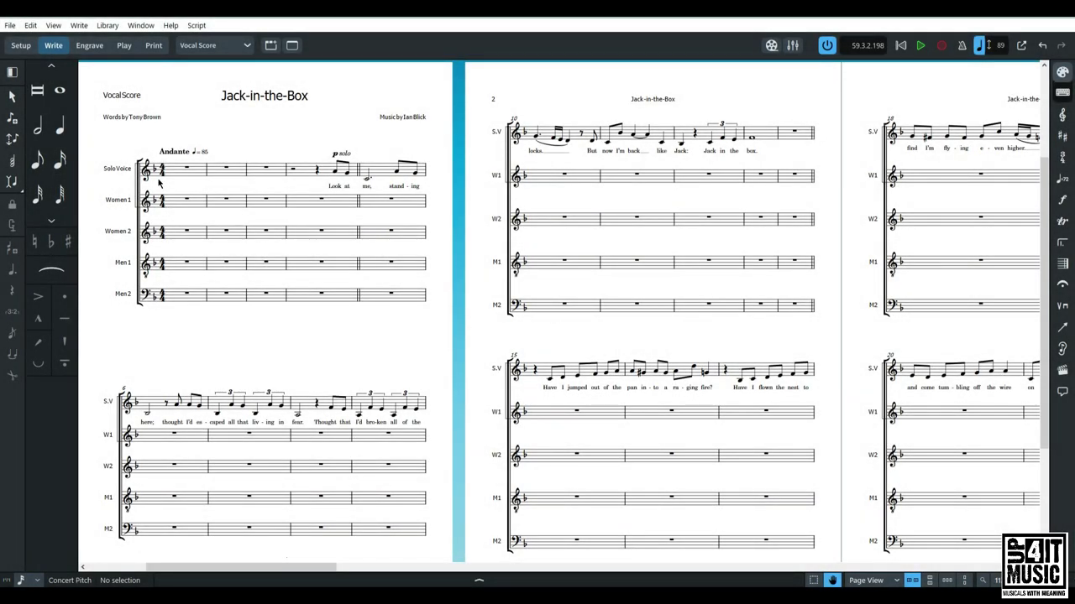
- Open the audio export for the Jack-in-the-Box score, and bring up the file commands of Emvoice One
click(10, 25)
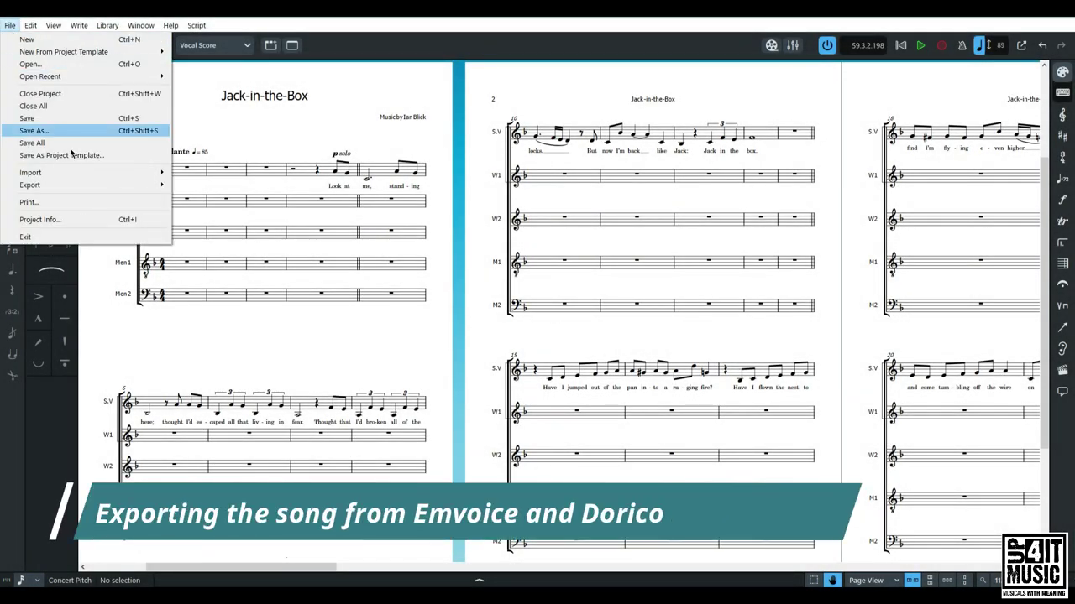
mouse_move(96, 190)
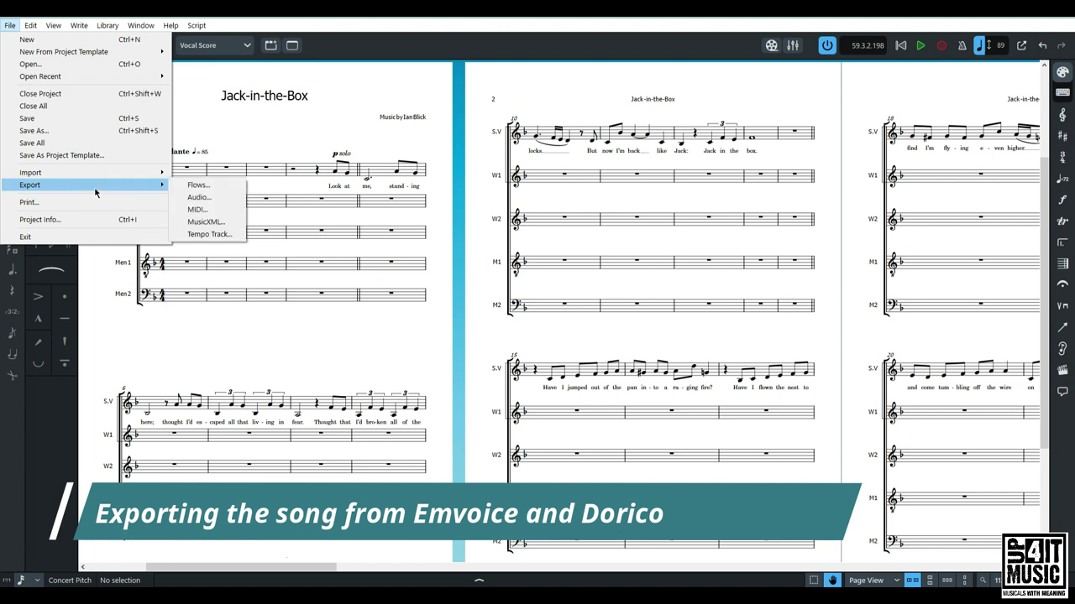
click(199, 197)
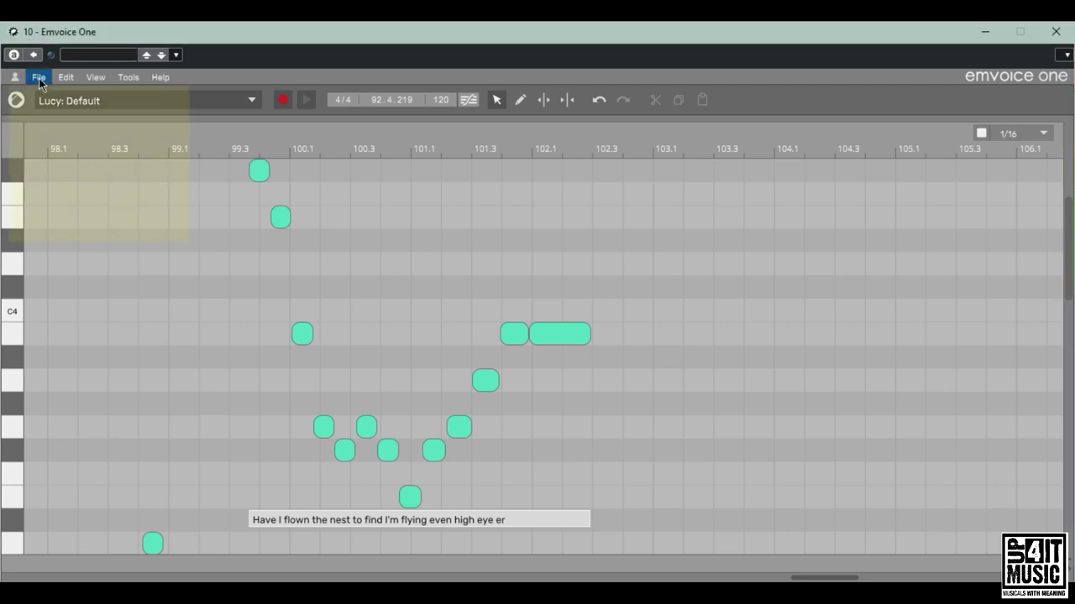
click(39, 78)
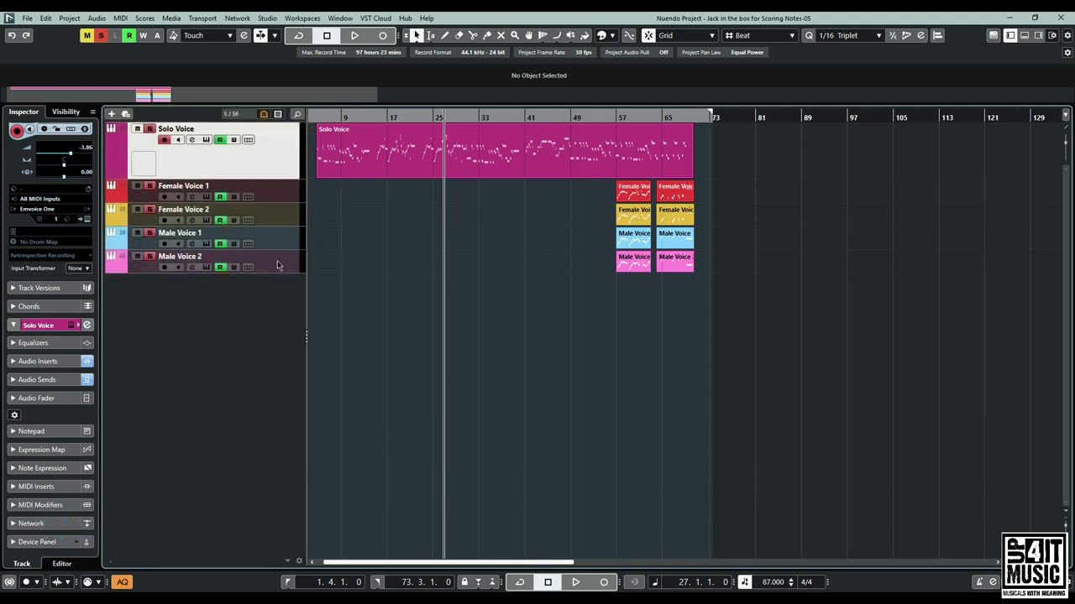
- Switch to the Nuendo project and open the Solo Voice track's Emvoice One instrument window
click(208, 140)
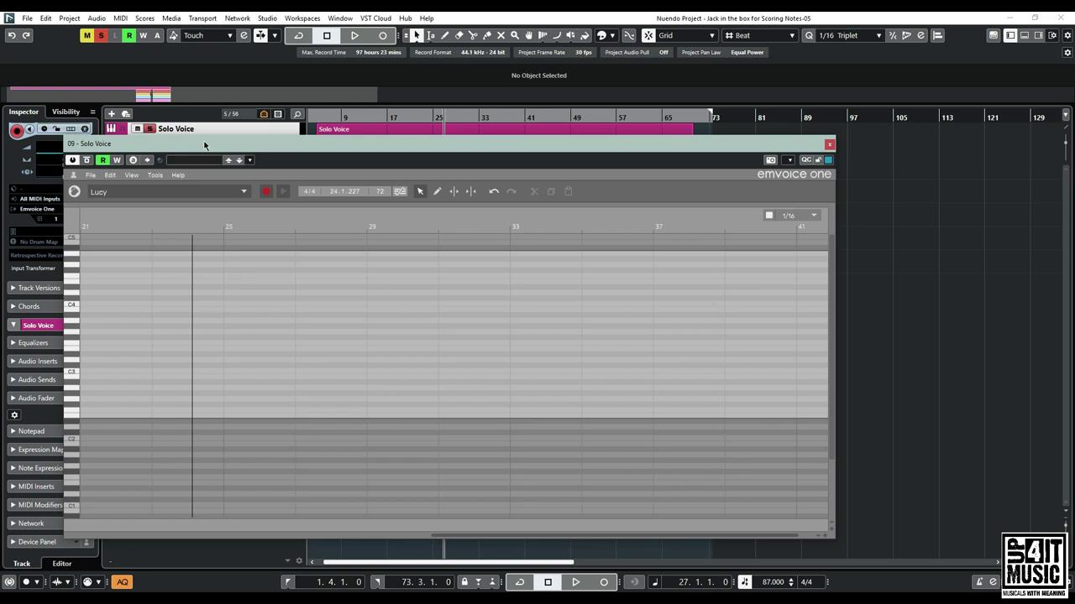
- Import the song file Solo Voice.vp1 into the Solo Voice instrument and move its window clear of the track list
click(91, 174)
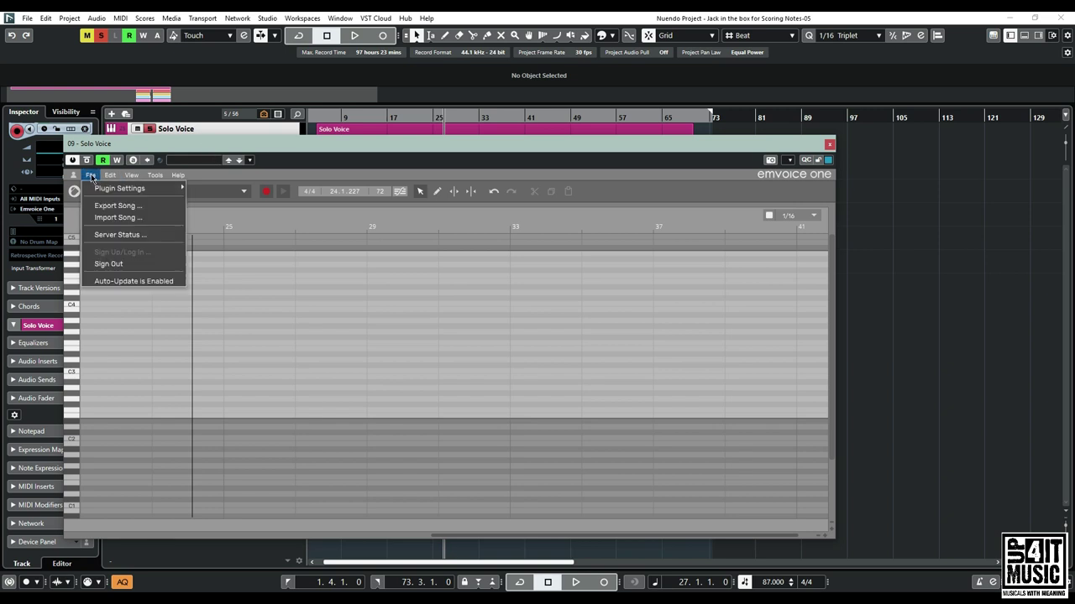
click(132, 220)
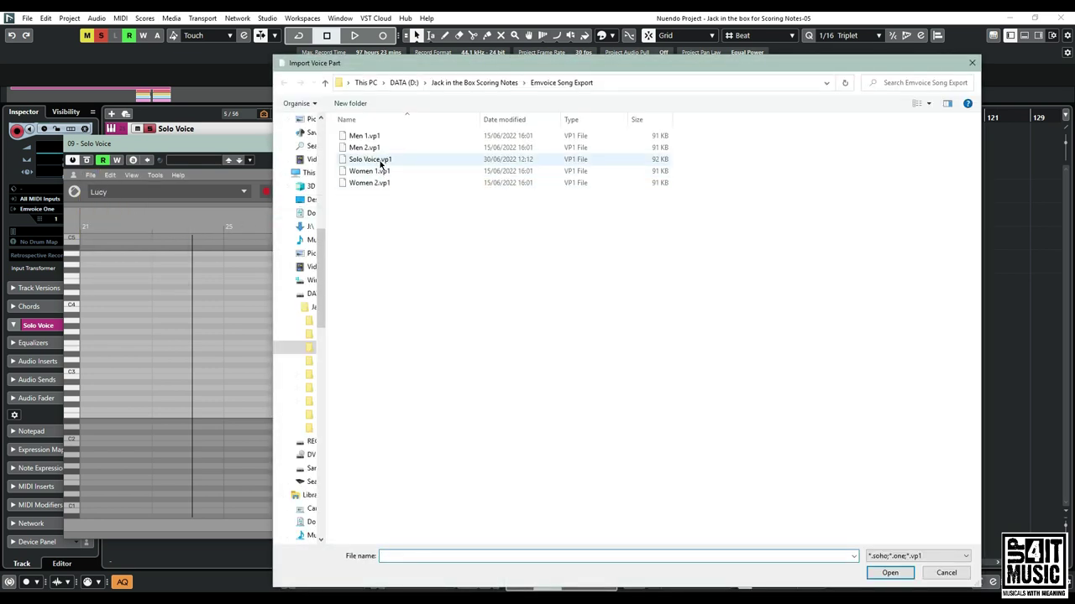
click(380, 160)
click(903, 579)
drag(298, 151, 473, 154)
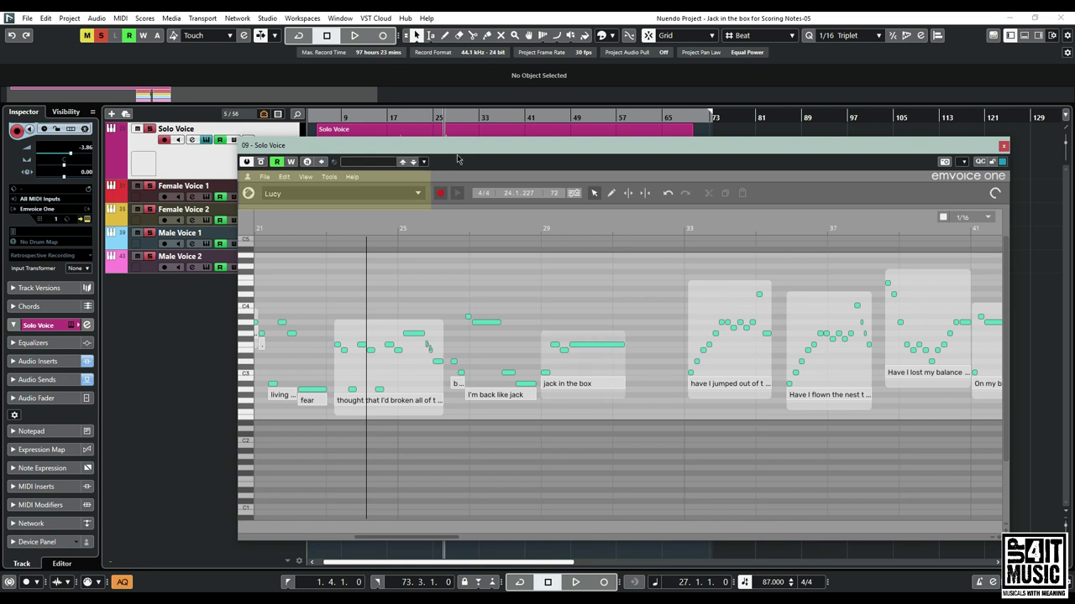
- Browse the available voices and their presets, and open the Emvoice One windows of the Female Voice 1 and Female Voice 2 tracks
click(344, 197)
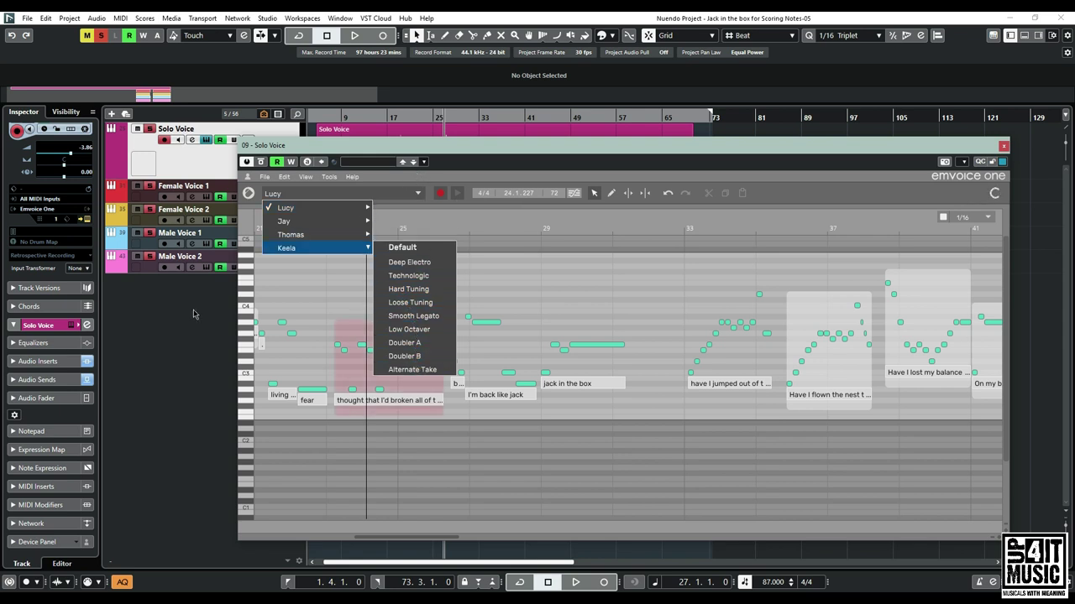
click(264, 256)
click(209, 188)
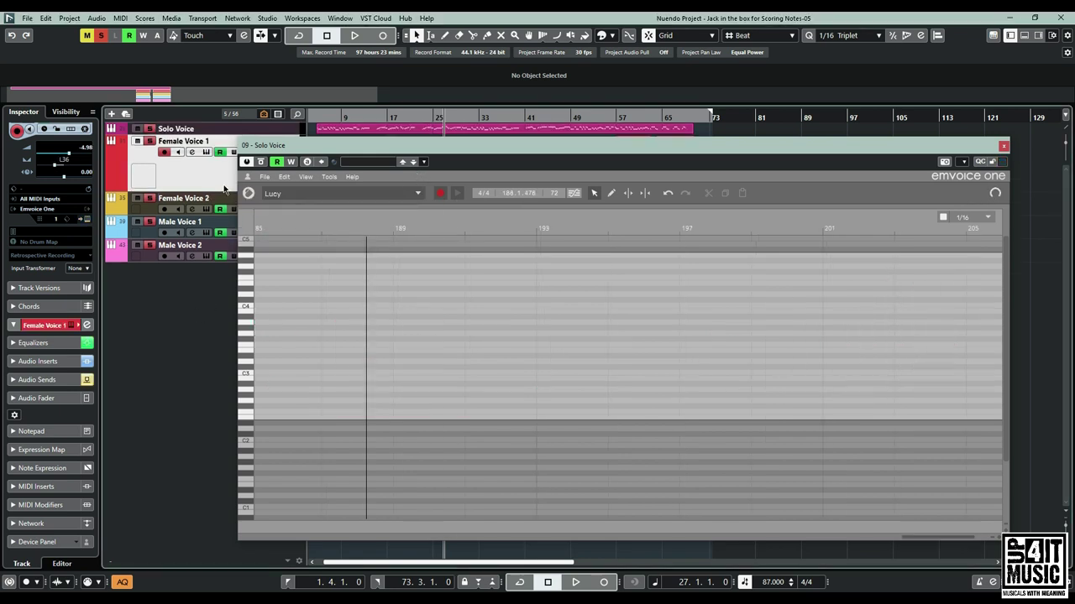
click(208, 153)
click(389, 267)
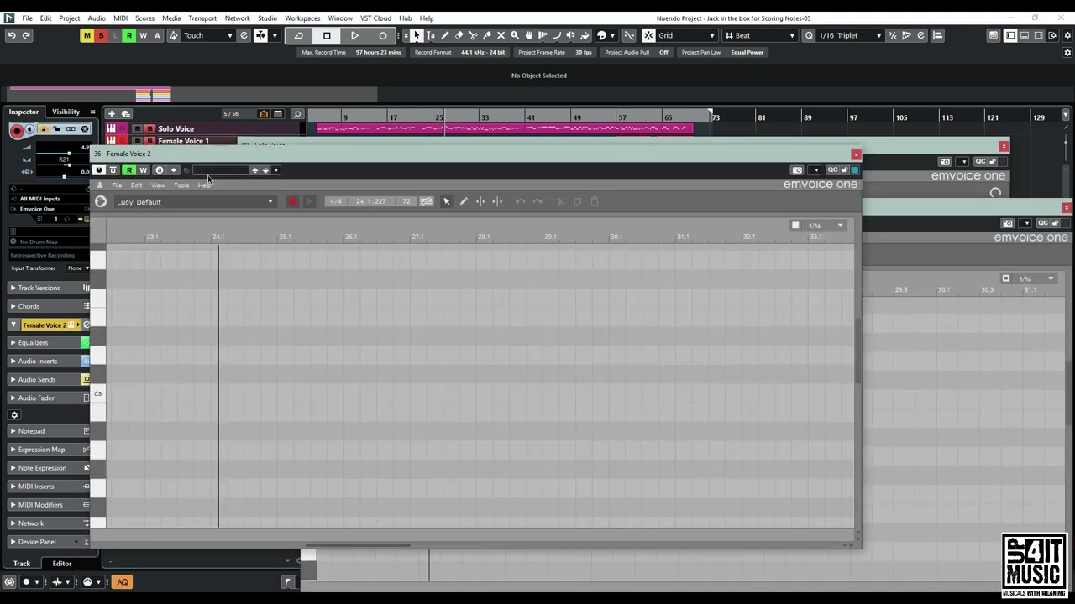
click(193, 201)
mouse_move(184, 257)
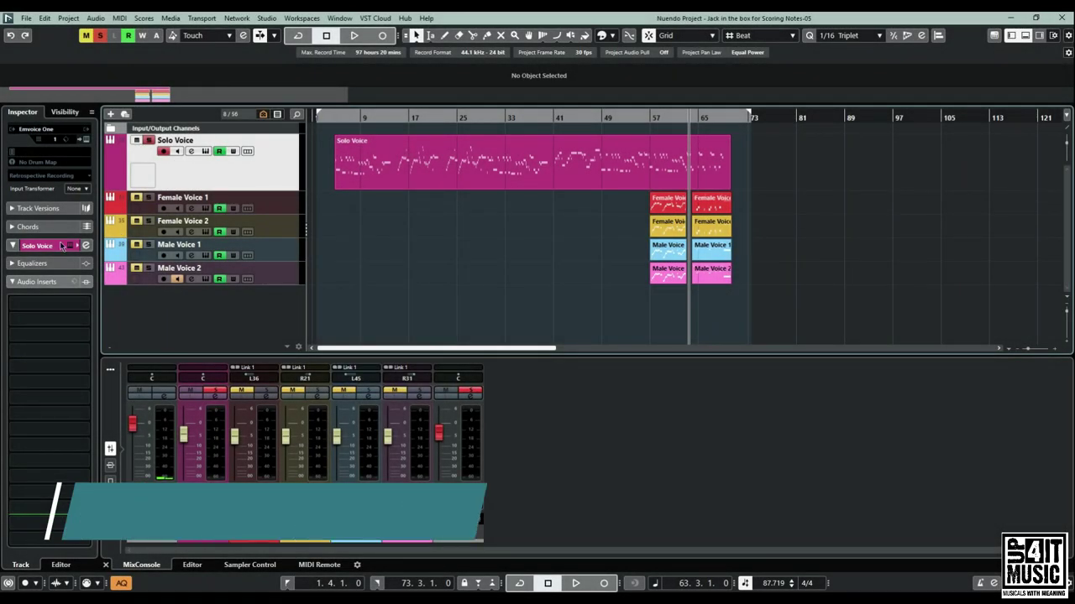
- Add the Vibrato modulation effect to the first audio insert of the Solo Voice track
click(42, 302)
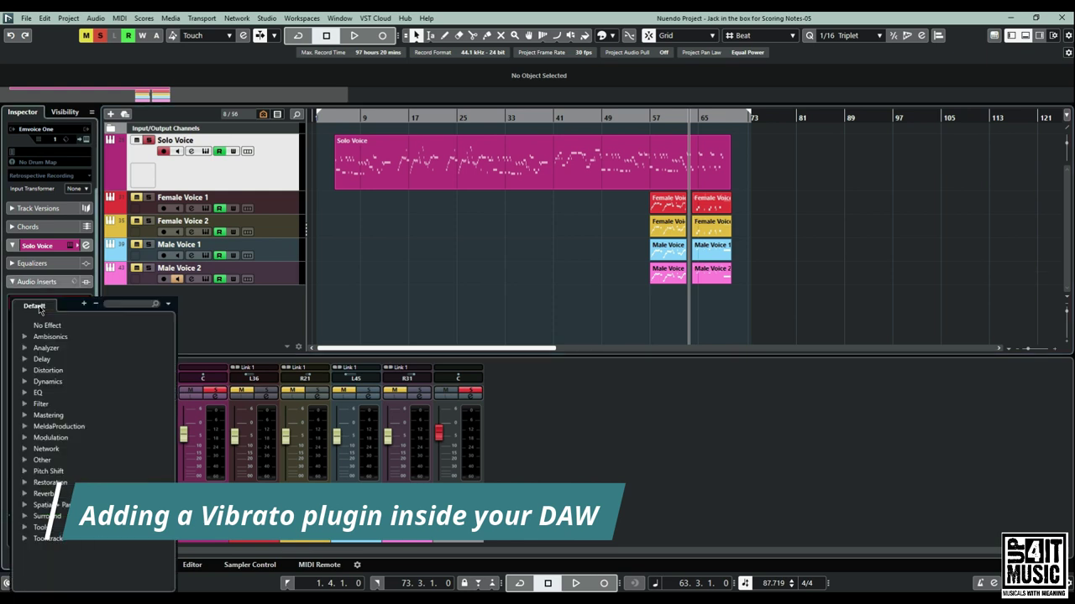
click(26, 437)
scroll(59, 496, down, 3)
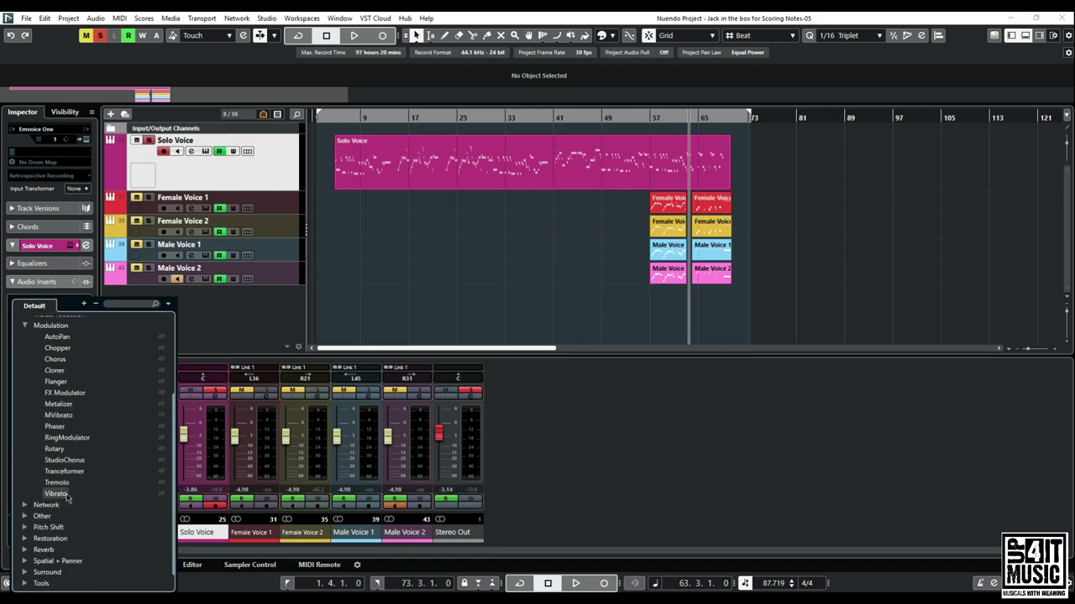
click(57, 493)
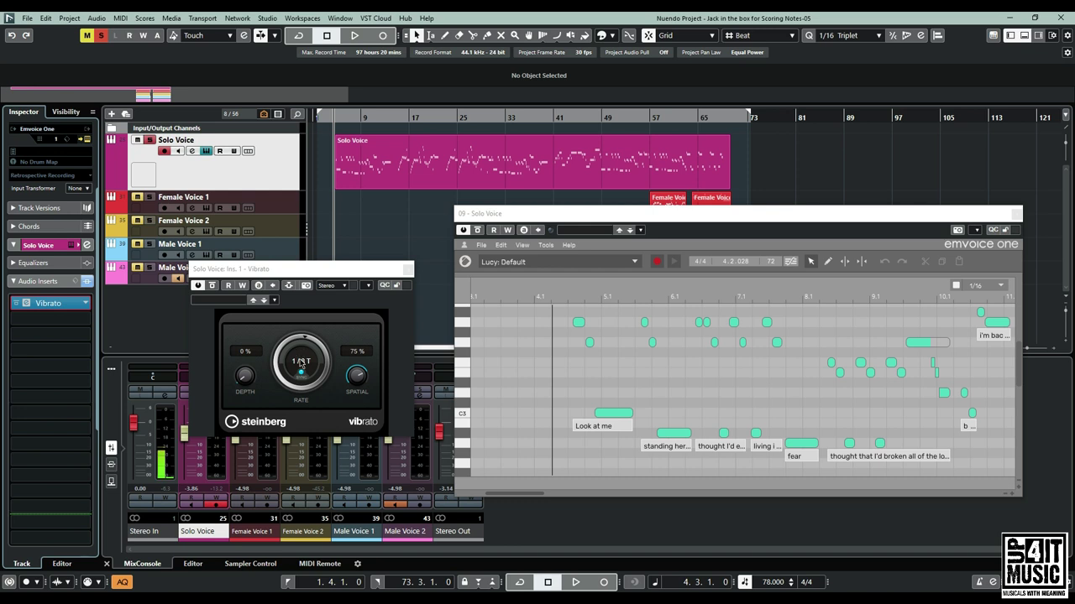
- Set the Vibrato rate to 1/8 T and show the automation track for its Depth parameter
click(301, 363)
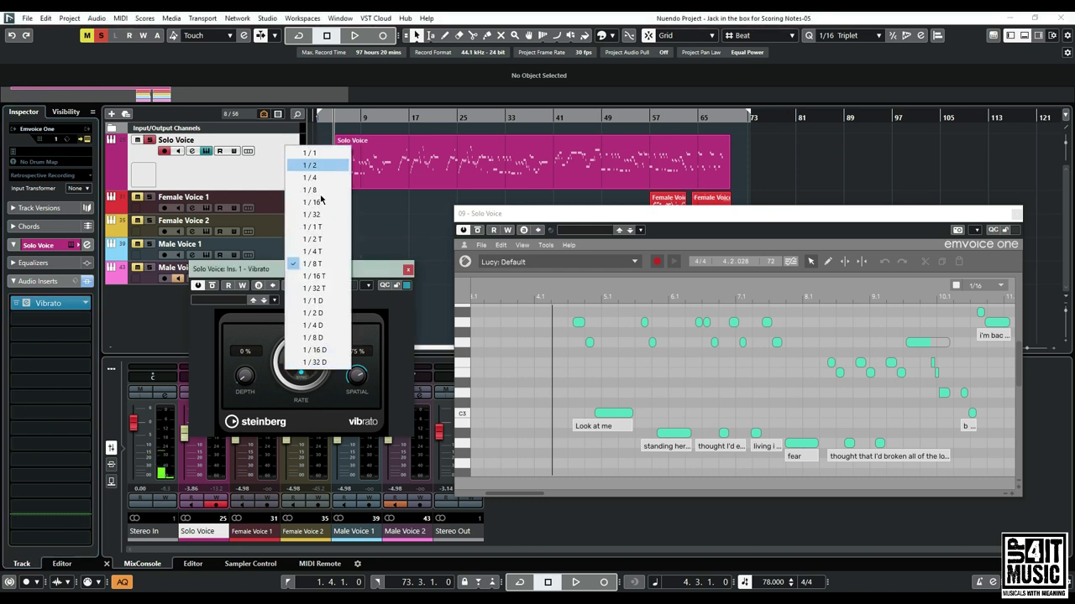
click(312, 264)
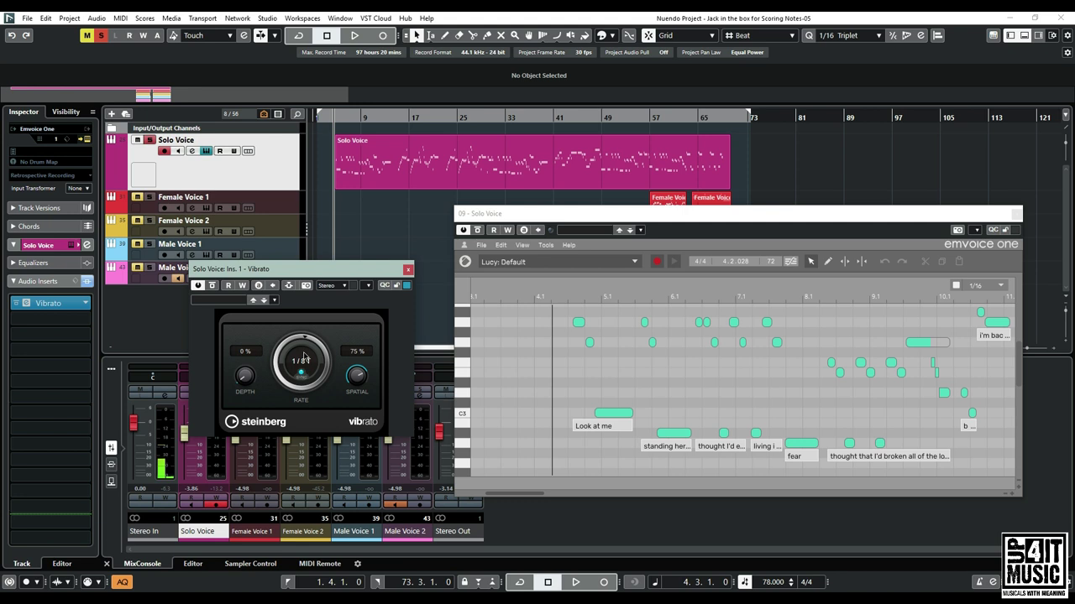
right_click(244, 377)
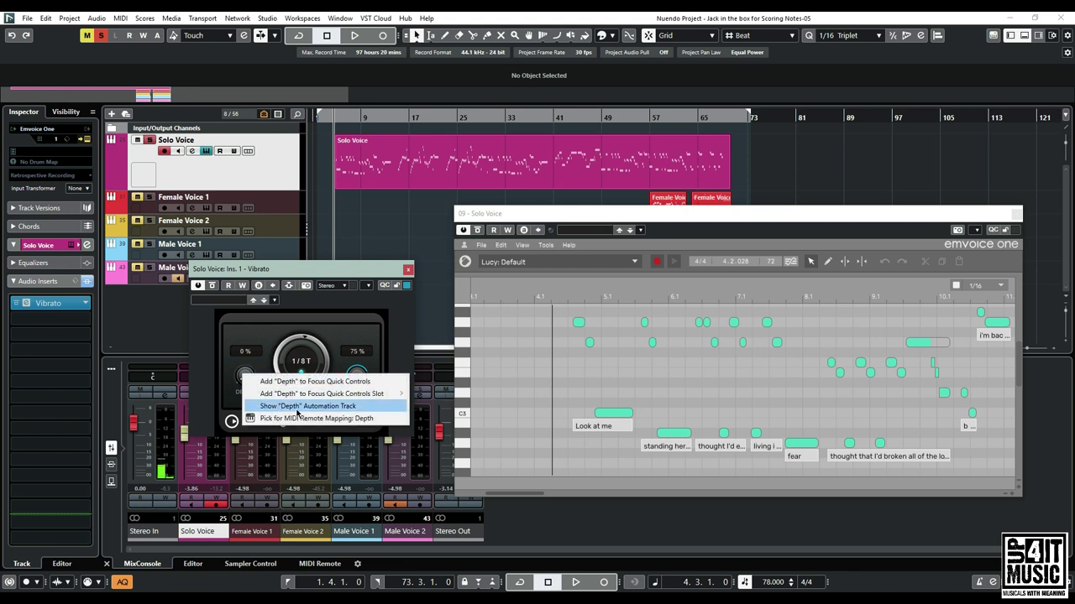
click(299, 406)
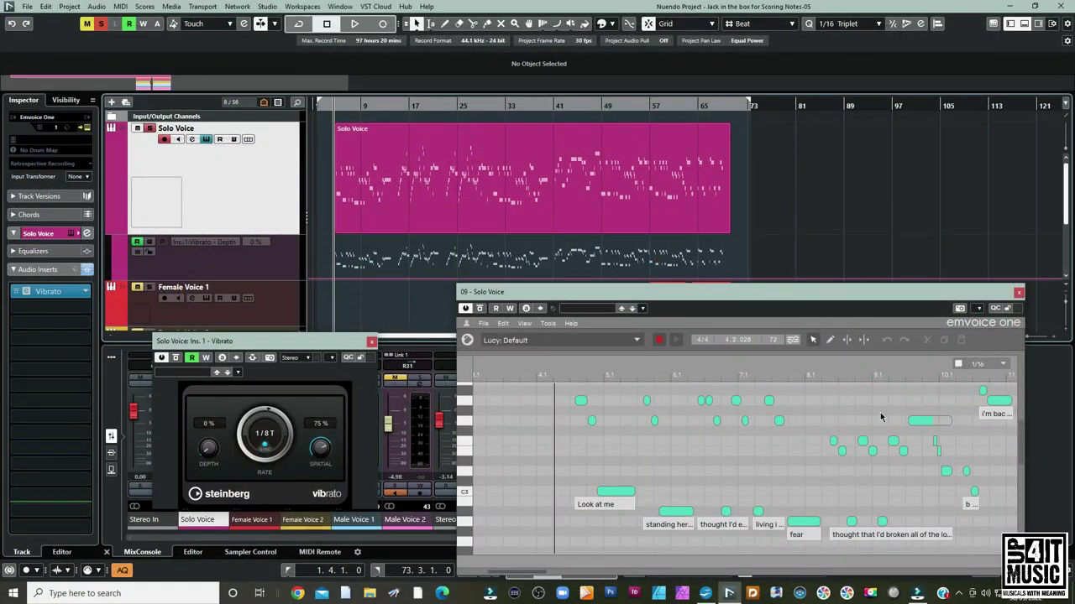
- Enable automation writing for the Vibrato depth, start playback, and record depth changes as the solo line plays
click(148, 243)
click(355, 23)
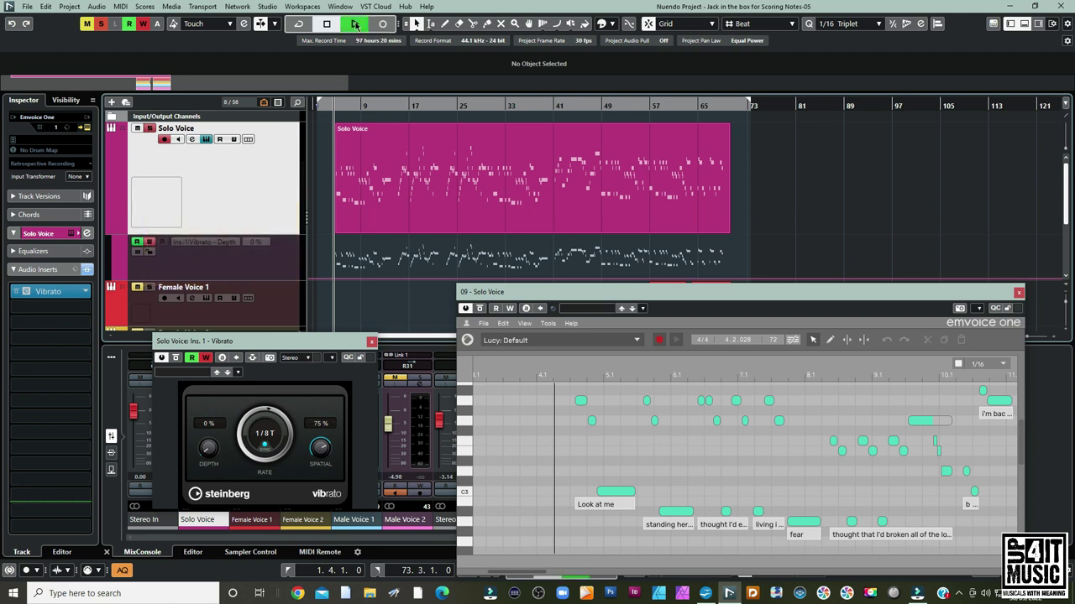
drag(208, 450, 211, 455)
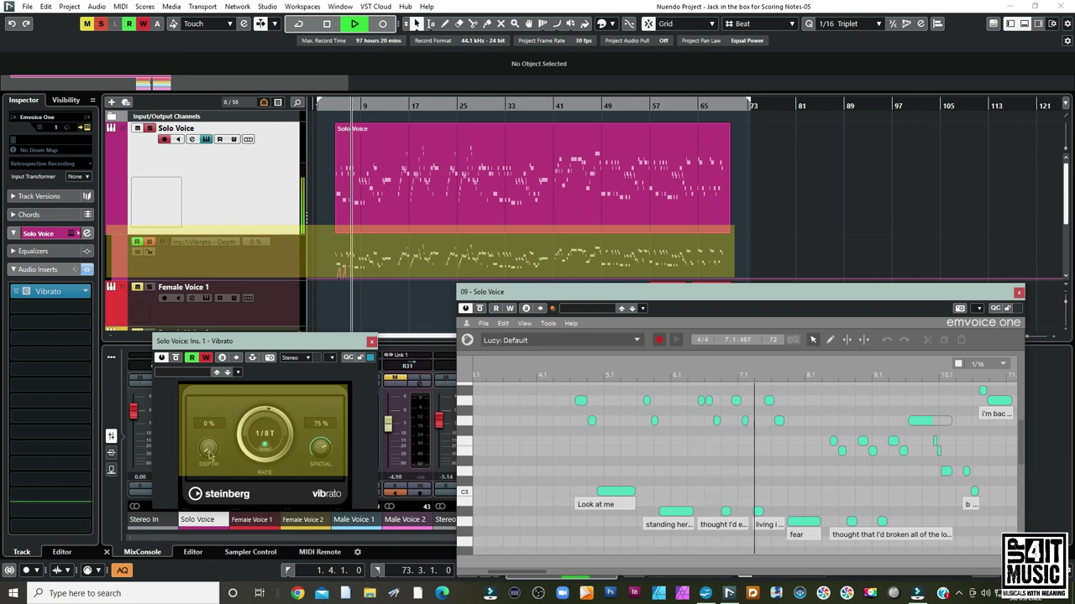
mouse_move(210, 456)
mouse_down()
mouse_move(220, 437)
mouse_move(220, 472)
mouse_up()
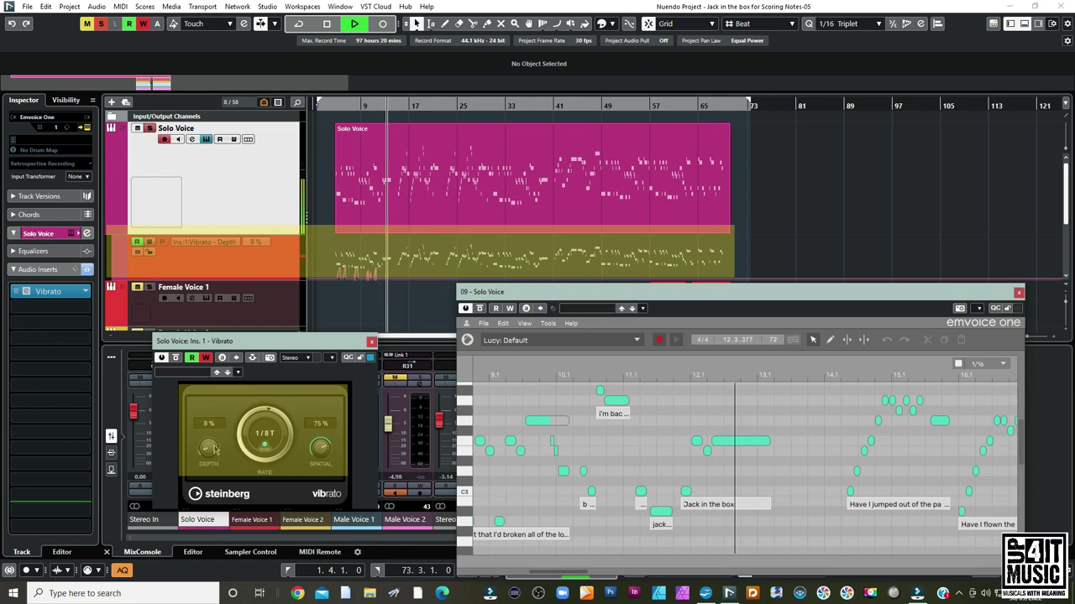
drag(216, 470, 218, 438)
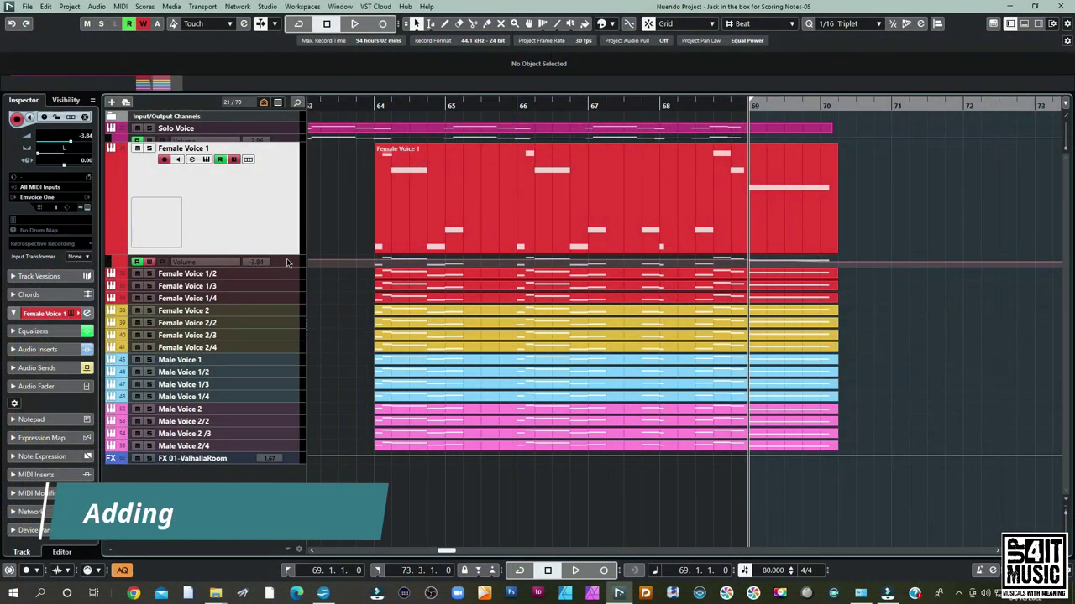
- Enlarge the Volume automation lane of Female Voice 1 and examine the curve around bar 69
click(341, 295)
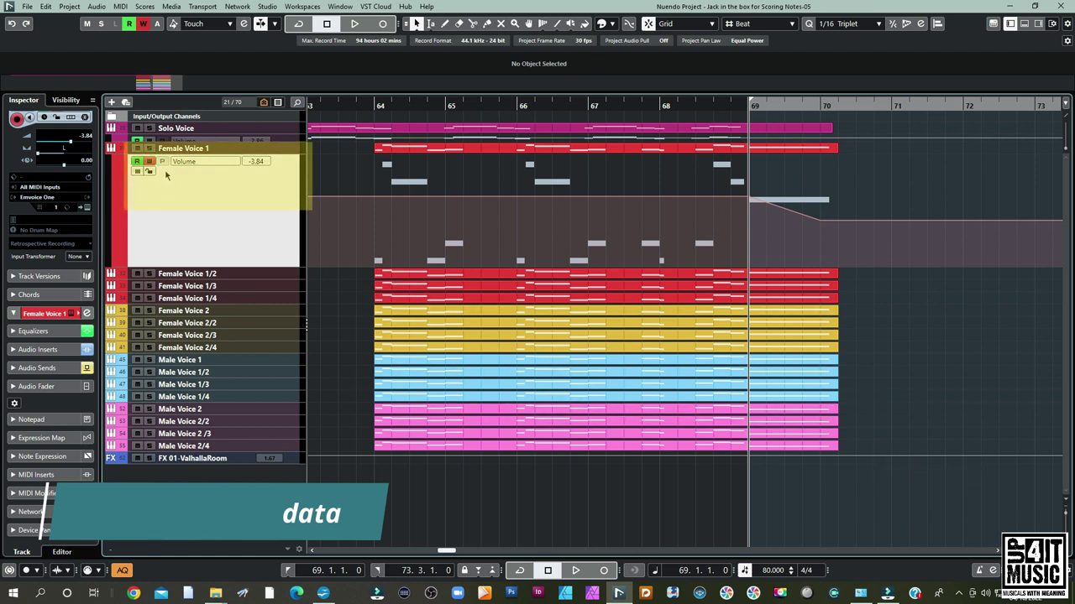
drag(710, 181, 881, 251)
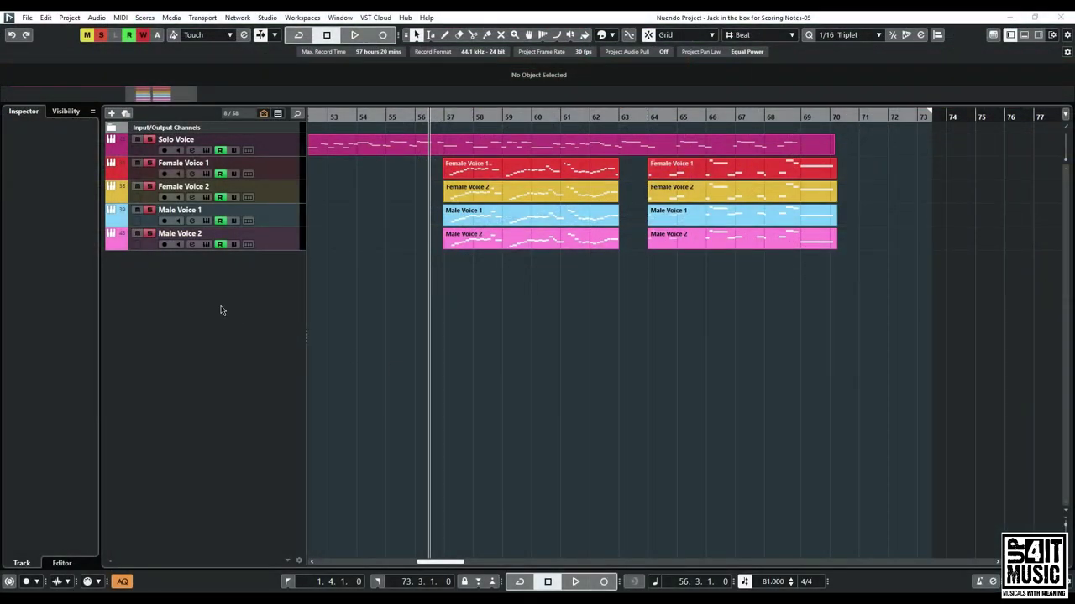
- Duplicate the four choir tracks from Female Voice 1 to Male Voice 2
click(280, 166)
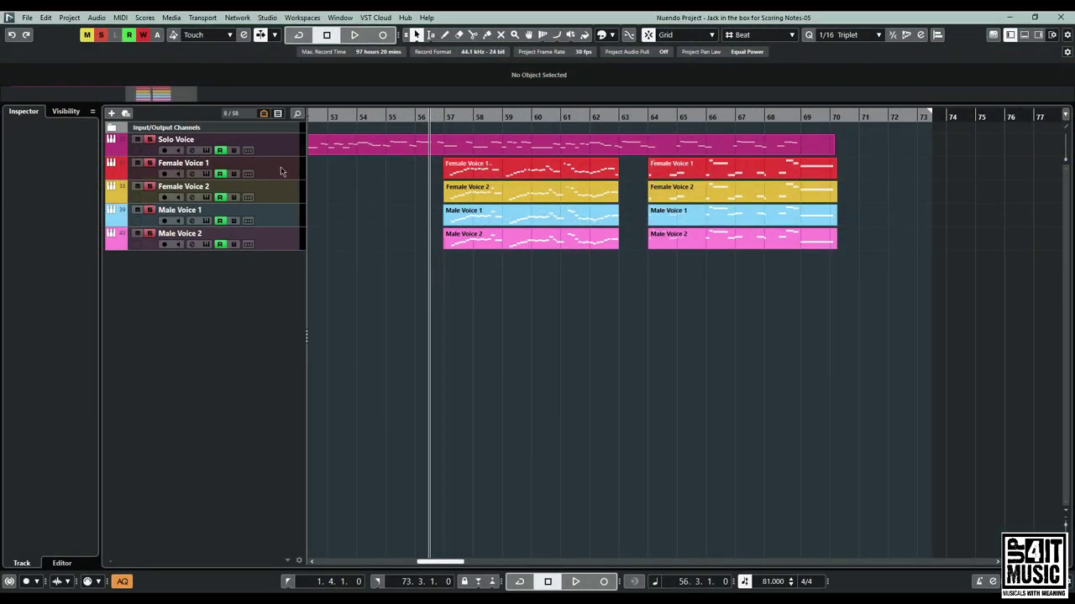
shift+click(283, 243)
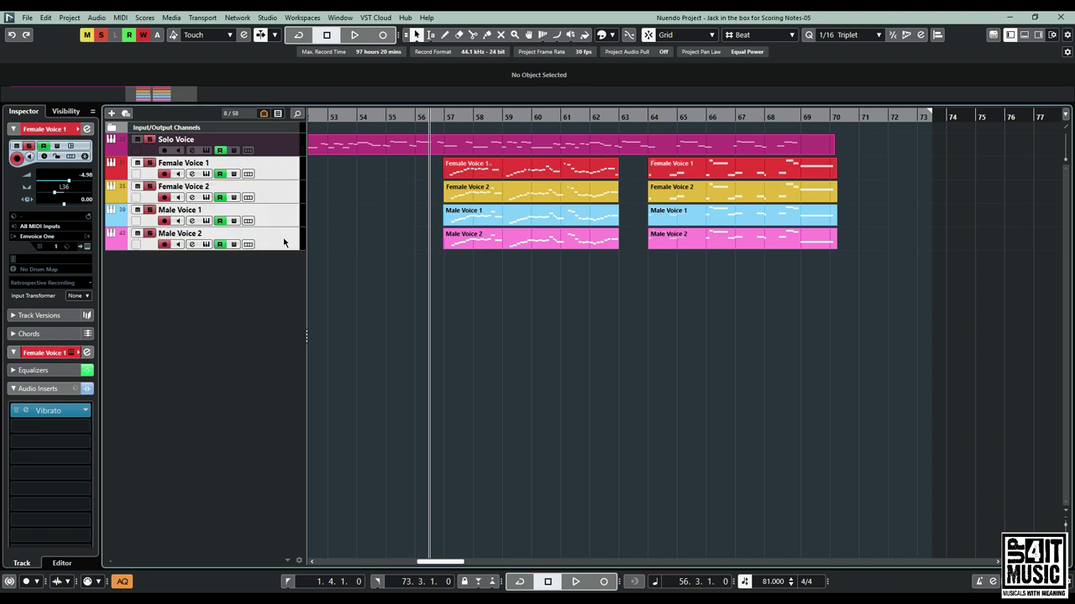
right_click(270, 173)
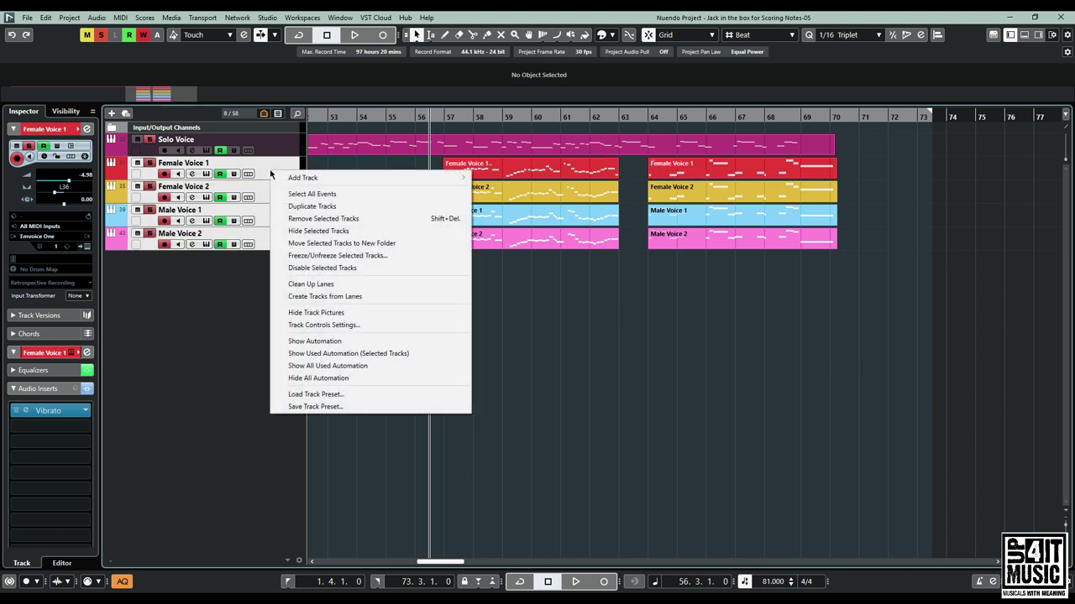
click(313, 207)
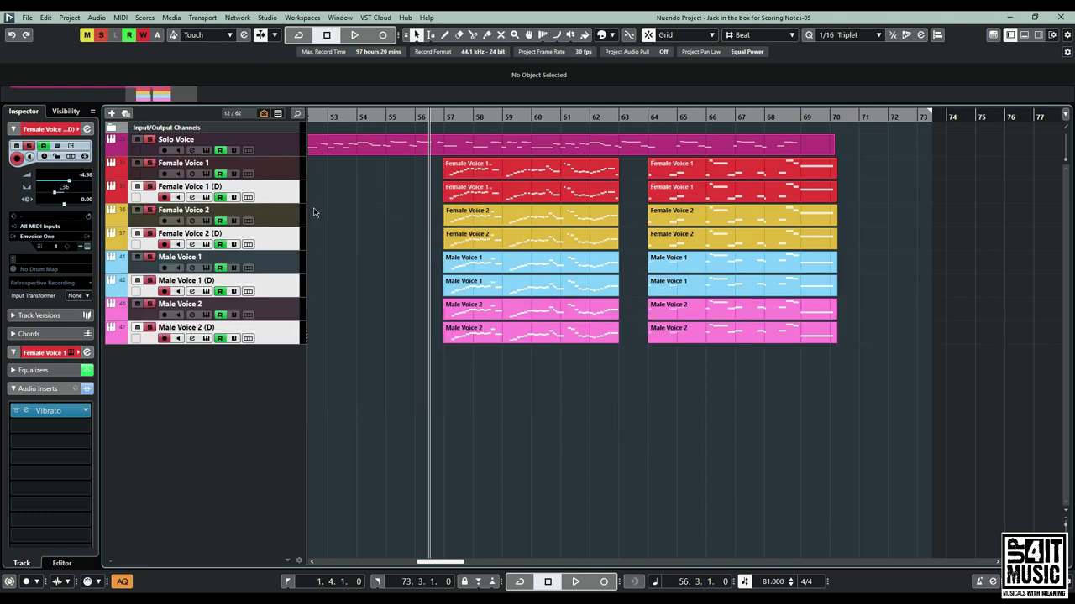
- Duplicate all eight choir tracks, including the first copies, to thicken each voice part
shift+click(279, 338)
right_click(264, 170)
click(314, 210)
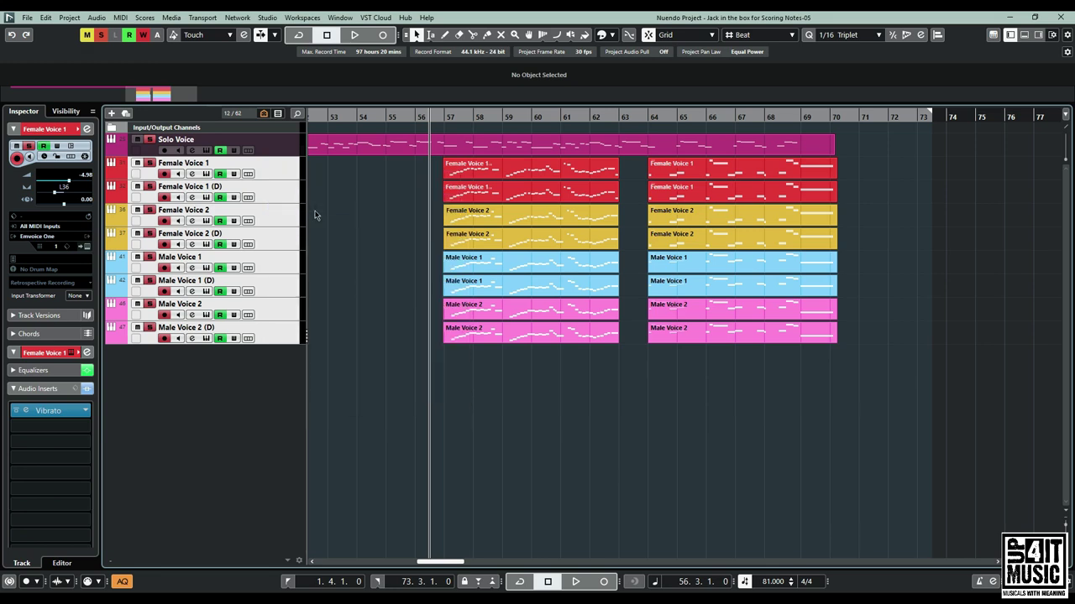
click(274, 169)
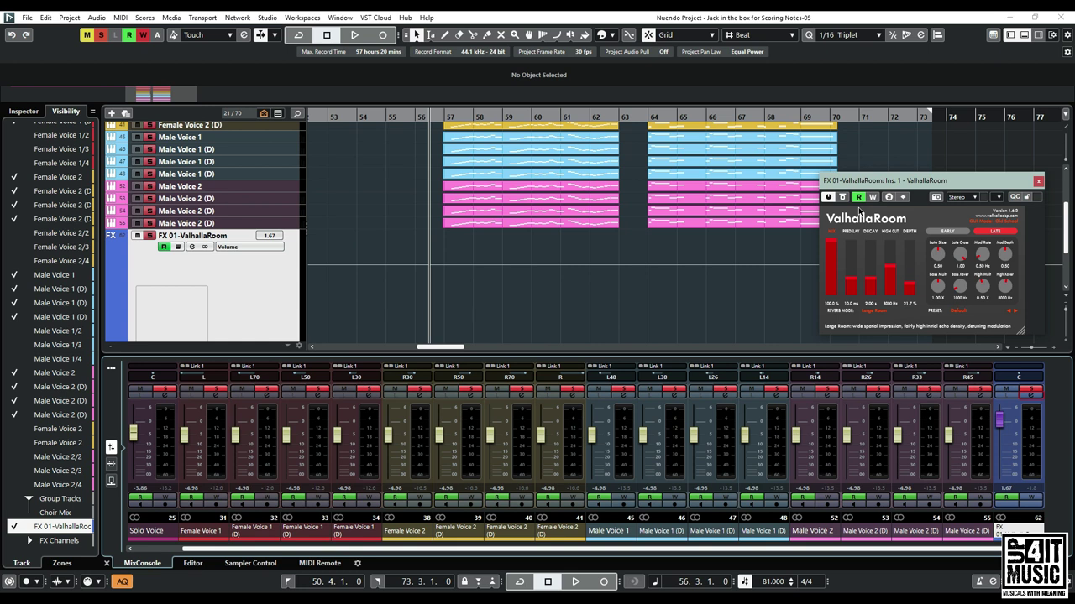
- Play the layered choir passage from bar 56 with the ValhallaRoom reverb
click(354, 36)
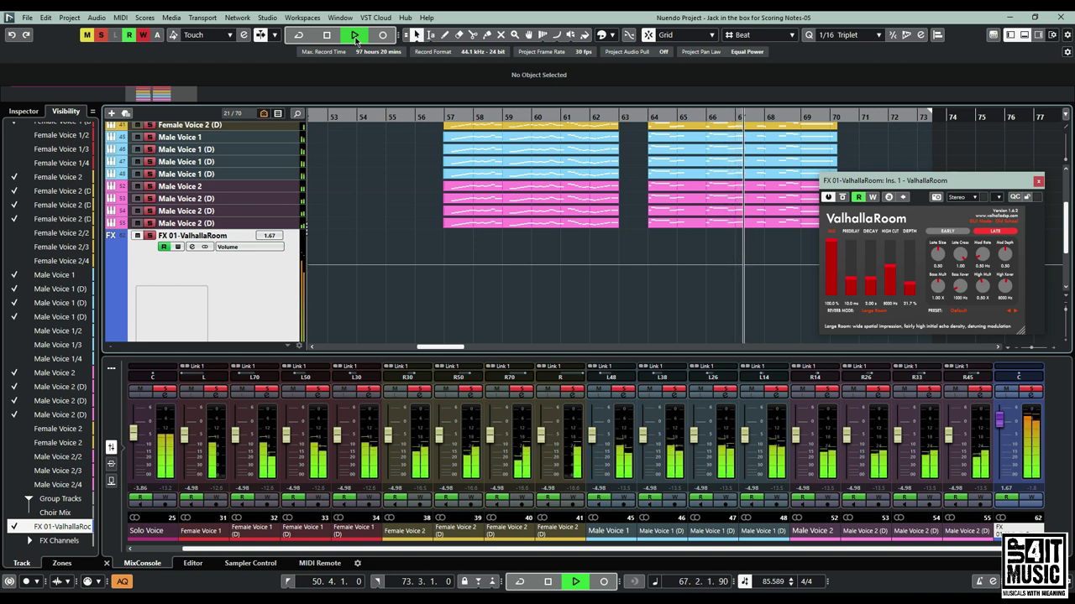
key(F12)
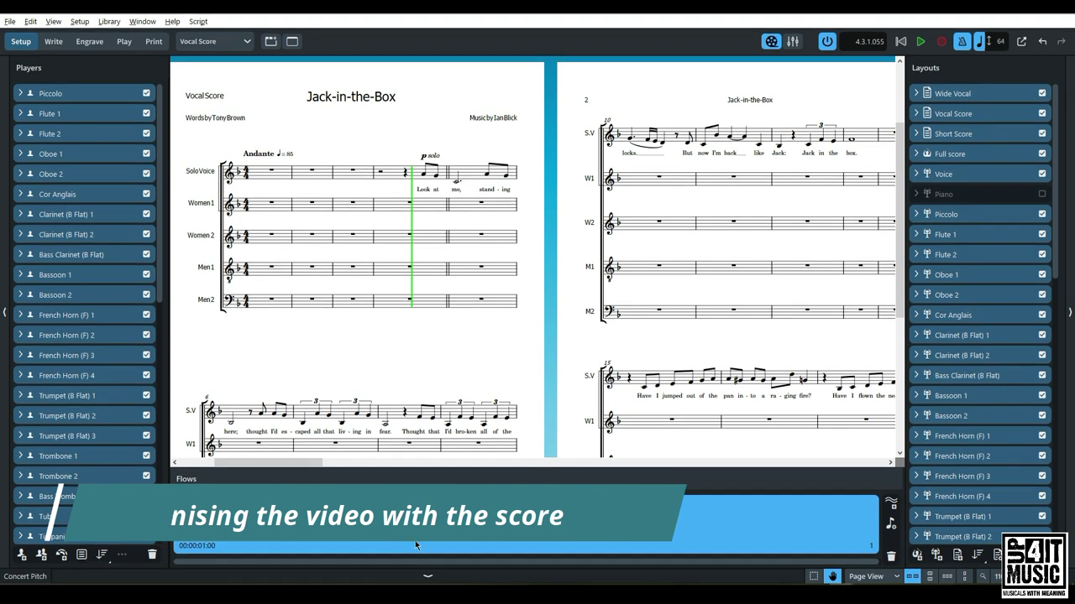
- In Dorico, attach the video Jack in the box mix.mp4 to Flow 1 at a 30 fps project frame rate, and move the Video window over the score
right_click(415, 542)
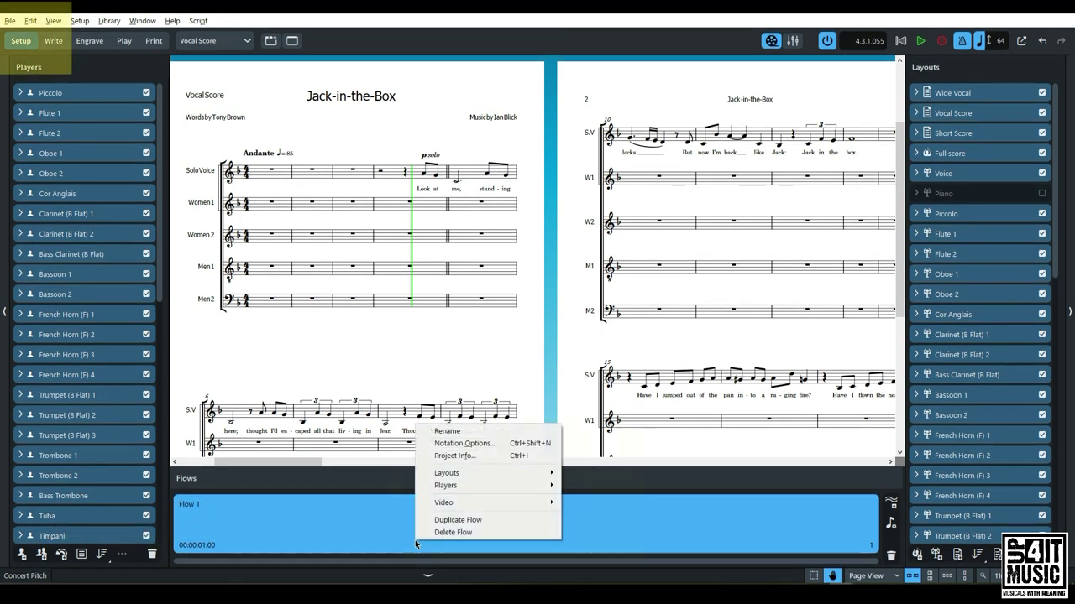
mouse_move(528, 505)
click(591, 502)
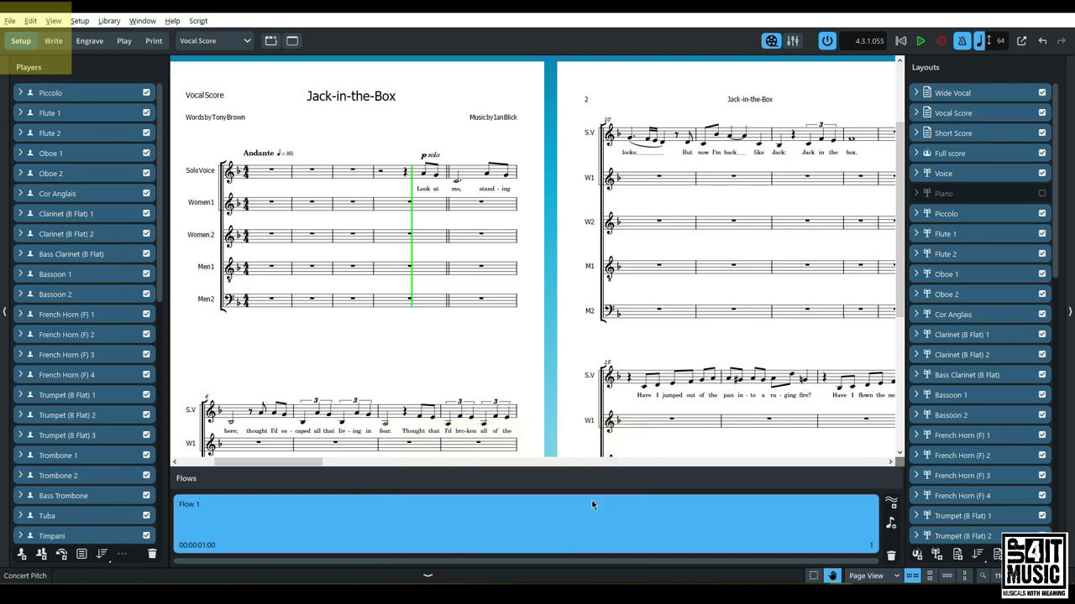
click(153, 235)
click(621, 399)
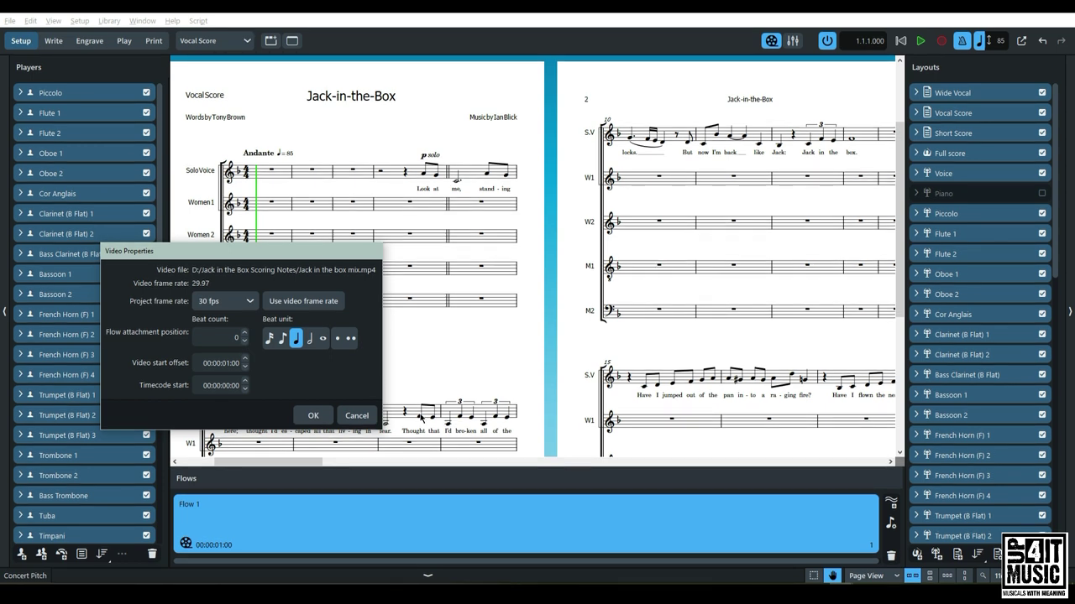
click(311, 417)
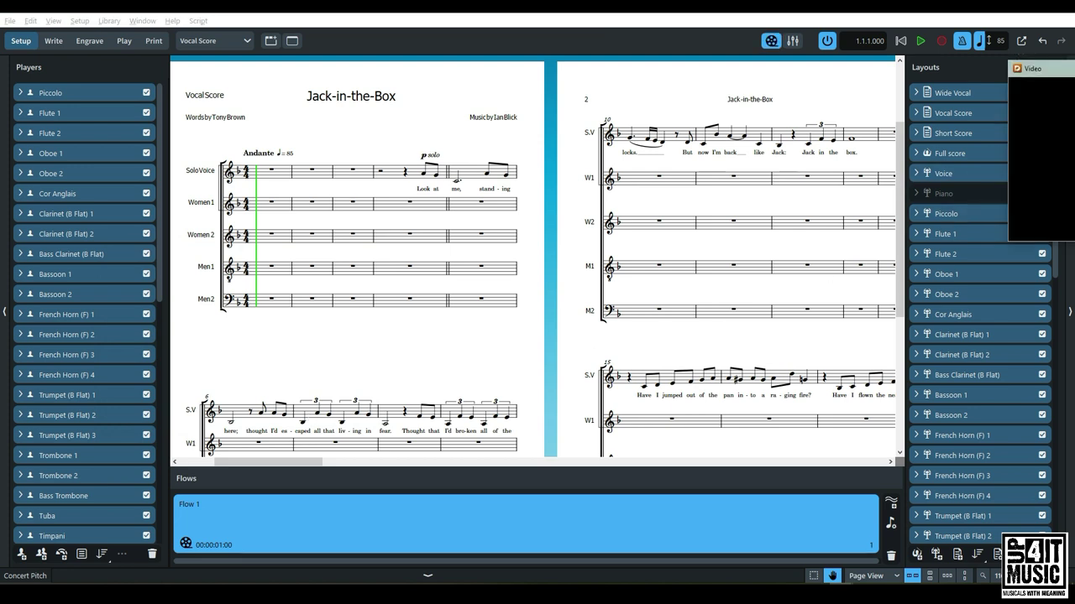
drag(462, 237, 254, 288)
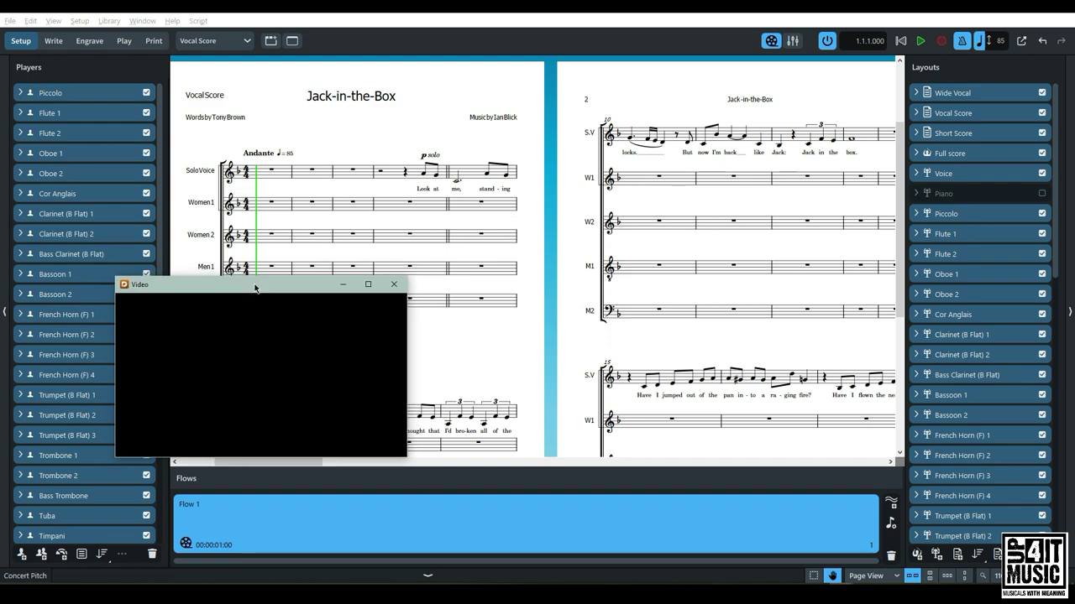